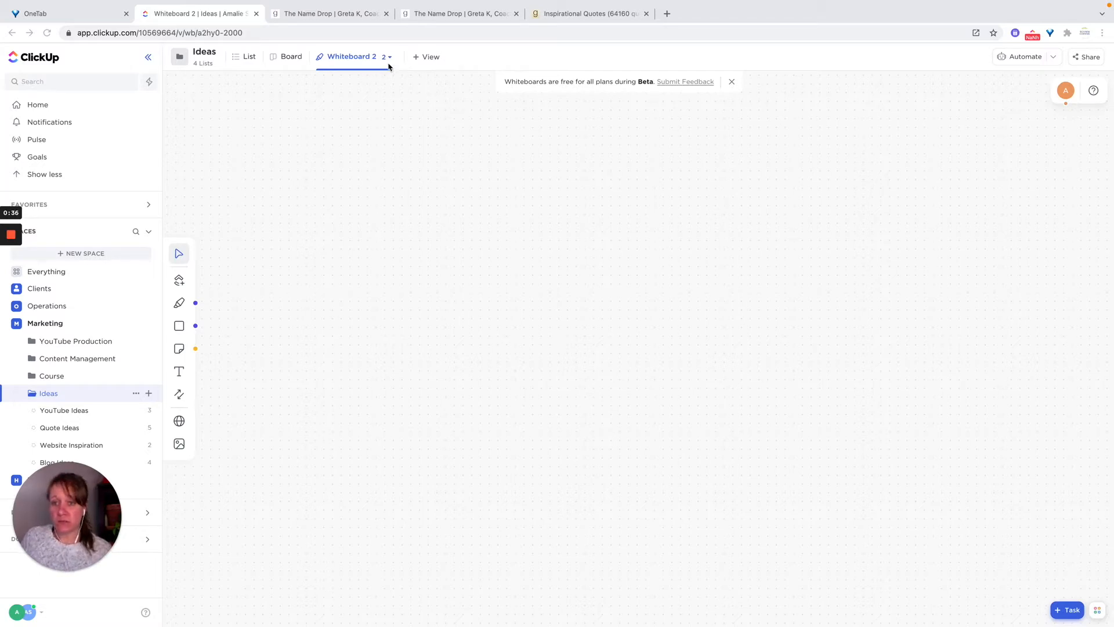
Look through the view types that can be added to the Ideas folder, including Whiteboard
{"action": "left_click", "coordinate": [464, 53]}
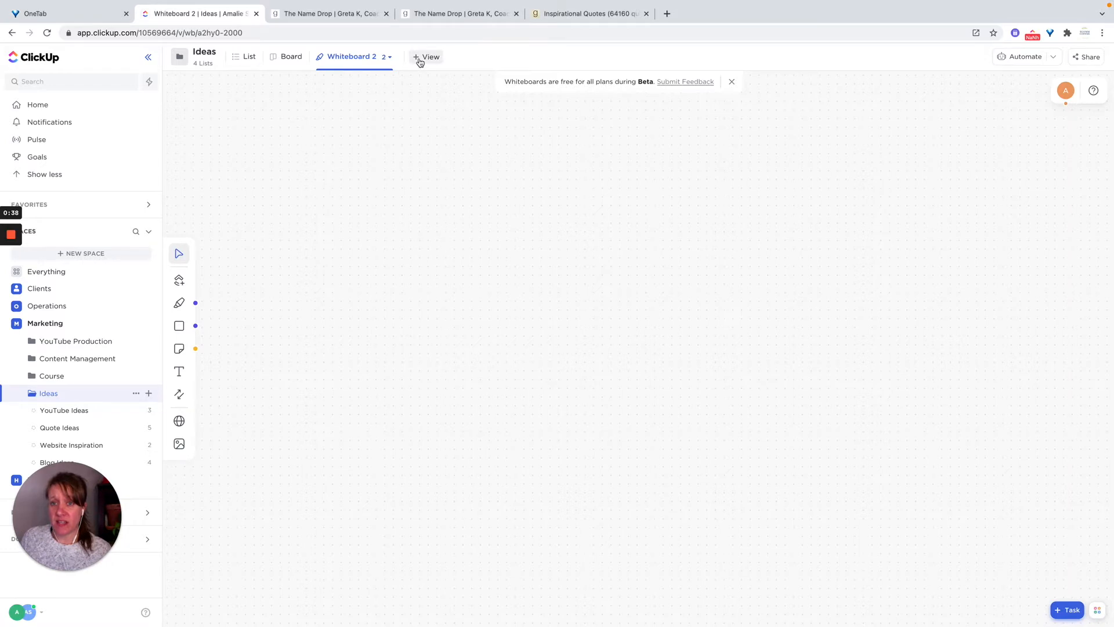
{"action": "left_click", "coordinate": [421, 60]}
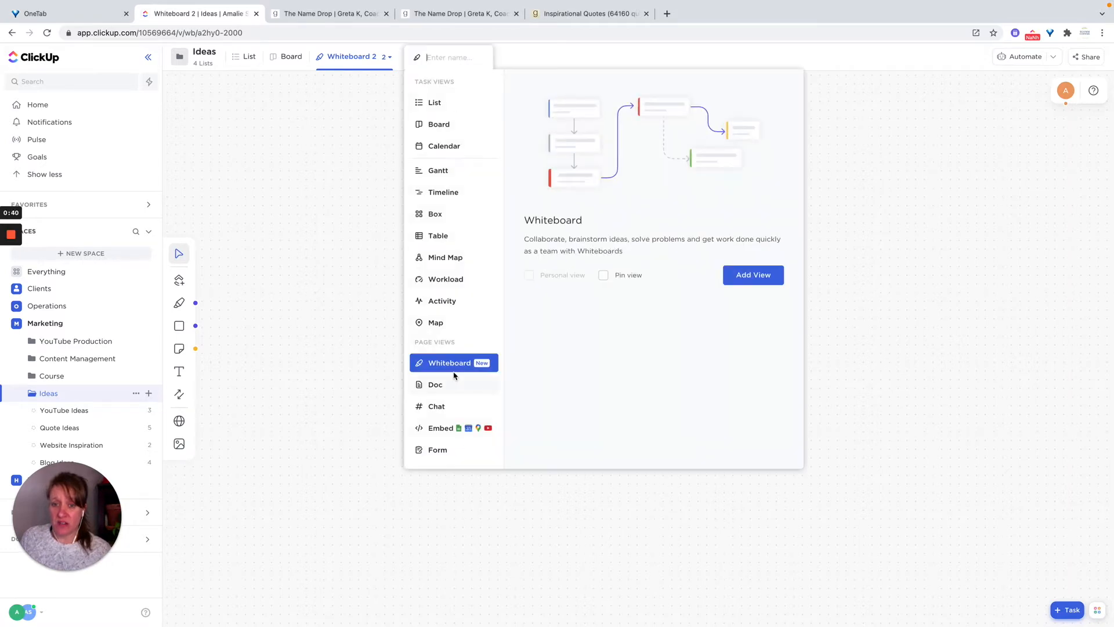
{"action": "left_click", "coordinate": [905, 247]}
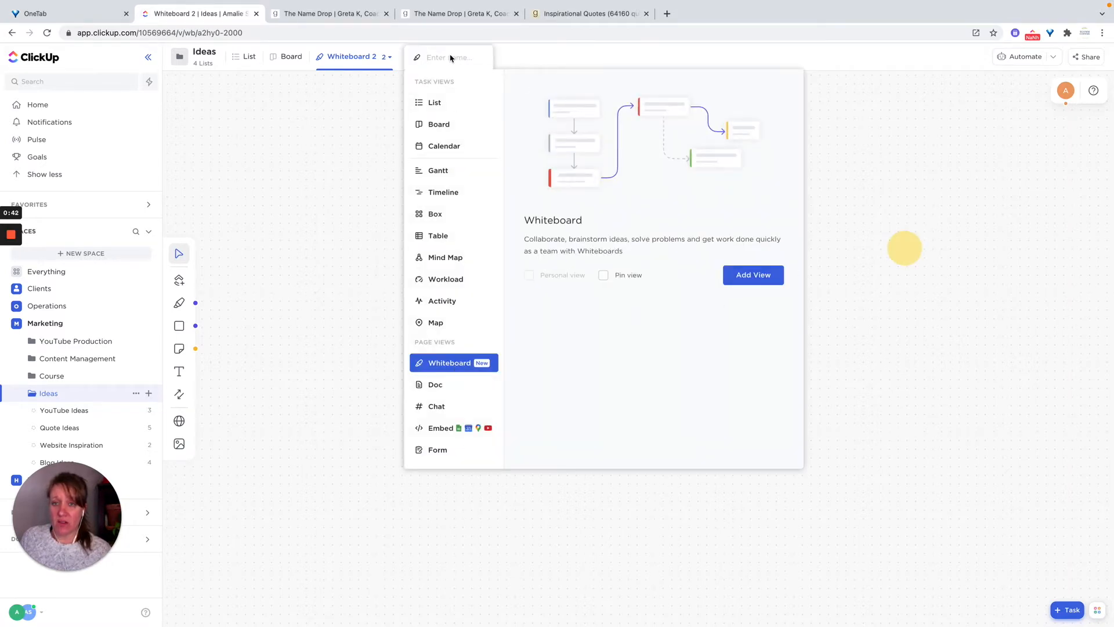
Switch the Ideas folder to the Whiteboard 1 view and open the Topic 1 note's text for editing
{"action": "left_click", "coordinate": [390, 59]}
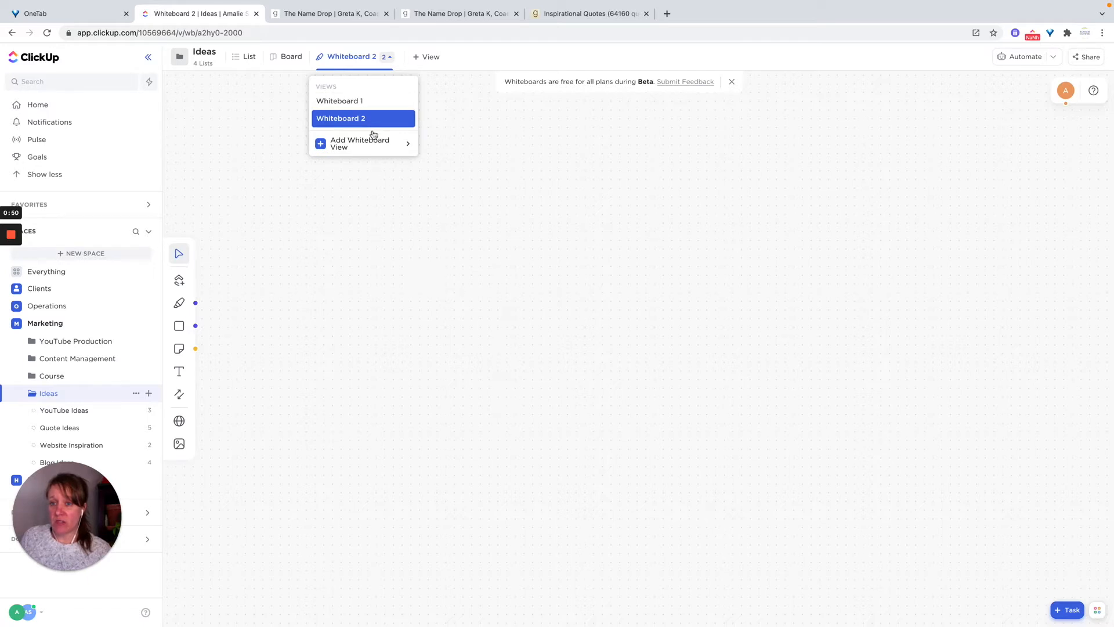
{"action": "left_click", "coordinate": [348, 102]}
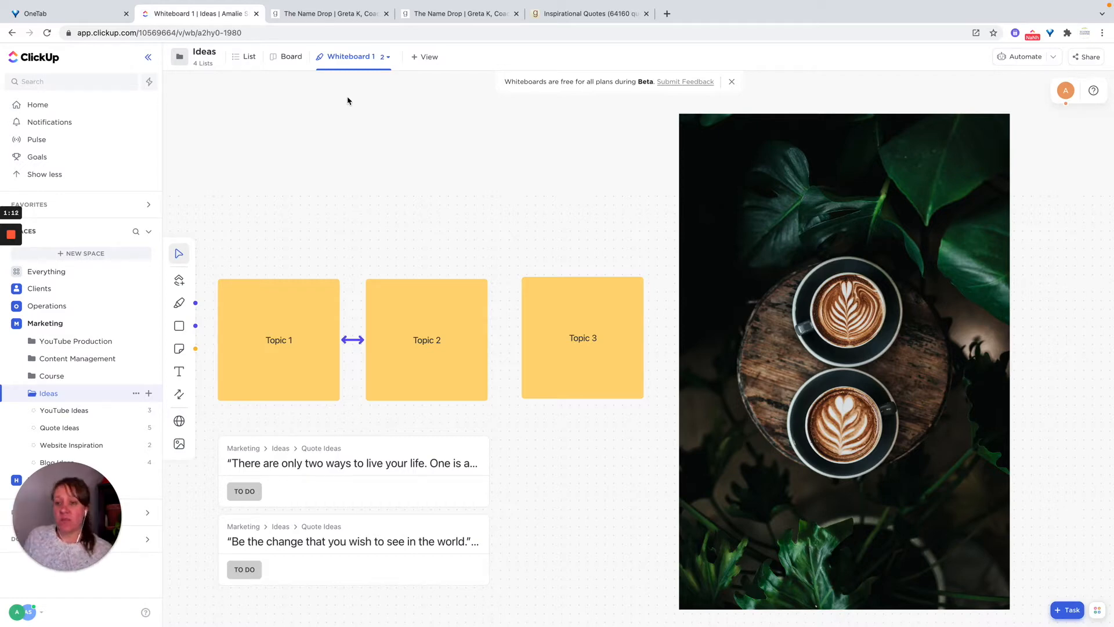
{"action": "double_click", "coordinate": [275, 349]}
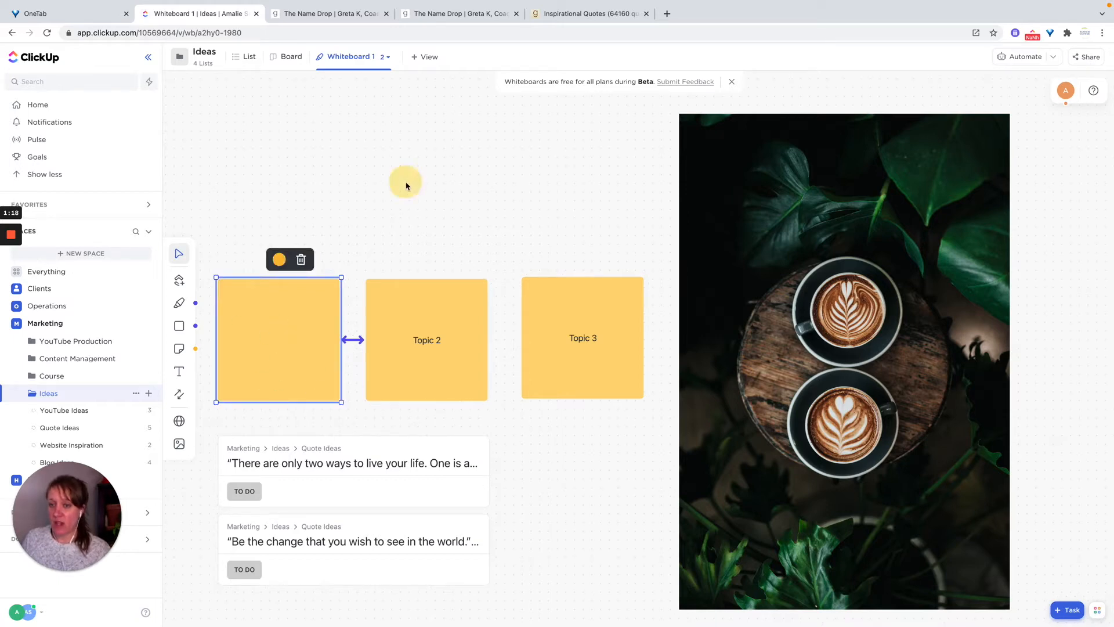
{"action": "left_click", "coordinate": [405, 181]}
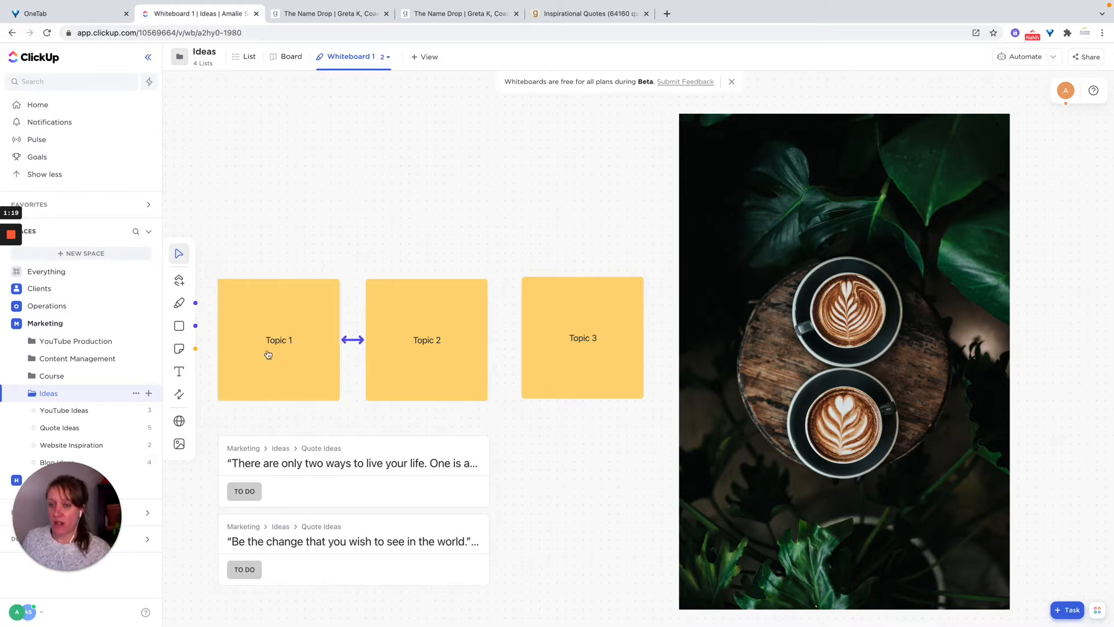
Place a purple square shape over the Topic 1 note and delete it again
{"action": "left_click", "coordinate": [179, 328]}
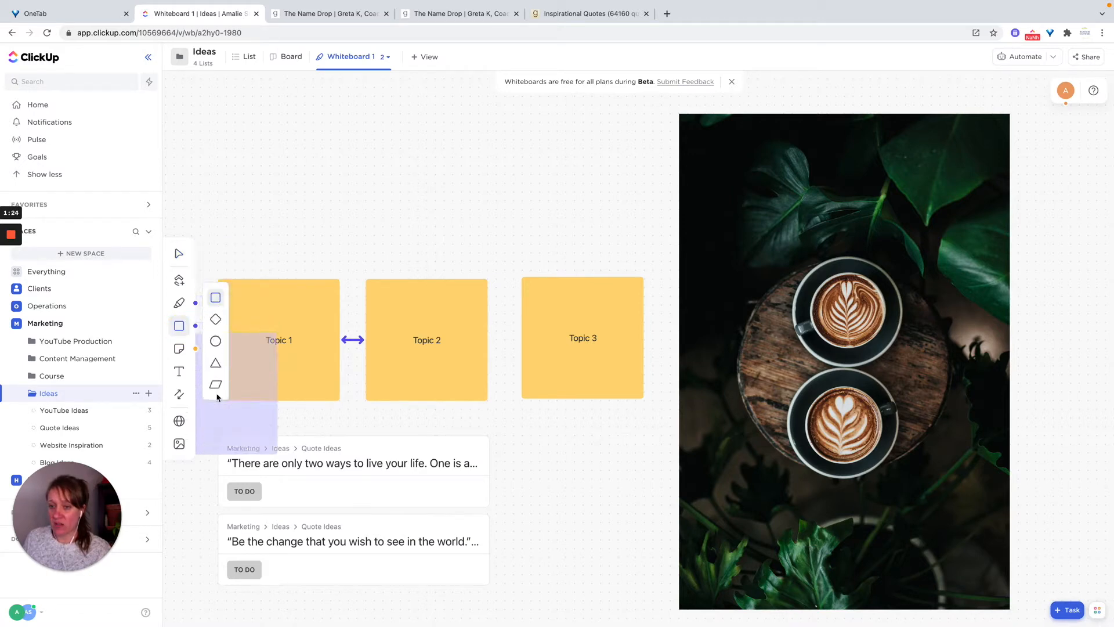
{"action": "left_click", "coordinate": [302, 317]}
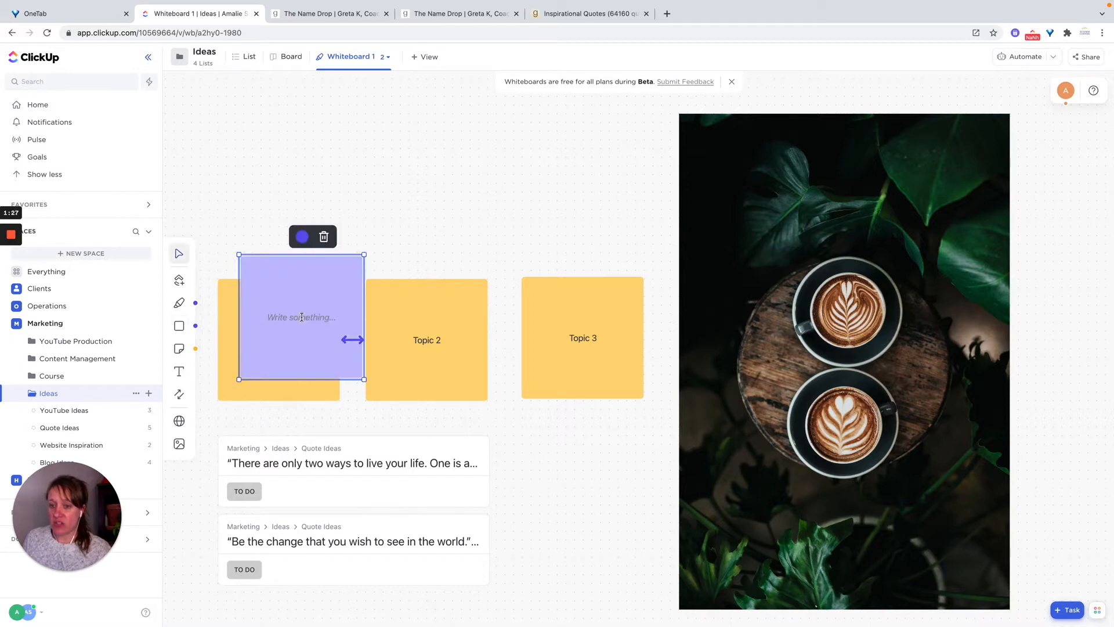
{"action": "left_click", "coordinate": [324, 237]}
Open the colour options of the Topic 1 sticky note
{"action": "left_click", "coordinate": [307, 313]}
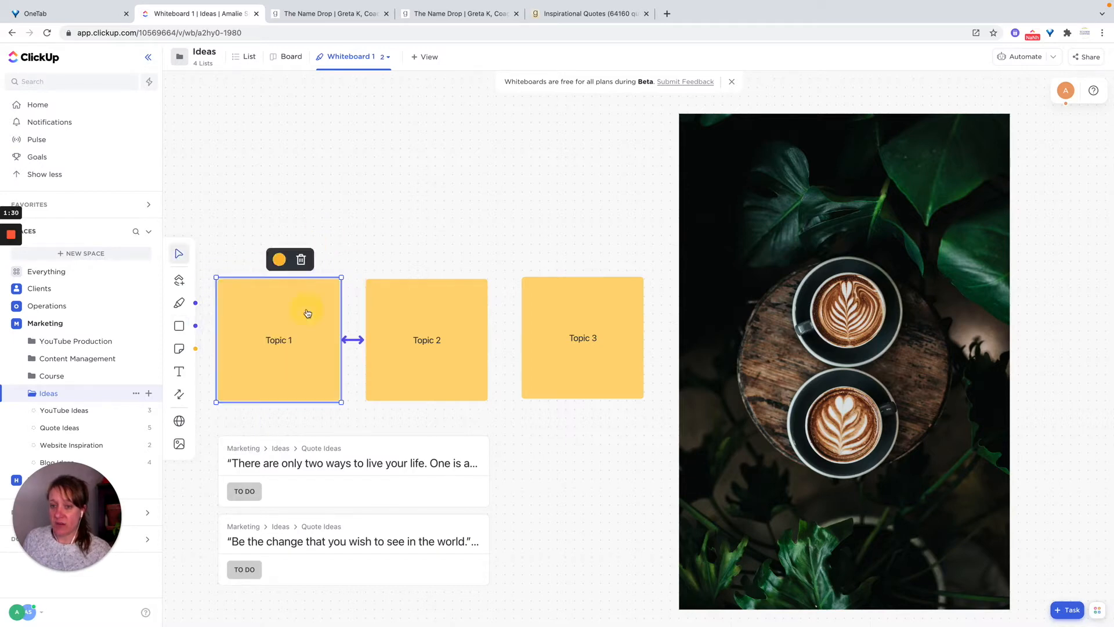
{"action": "left_click", "coordinate": [279, 259]}
{"action": "left_click", "coordinate": [355, 236]}
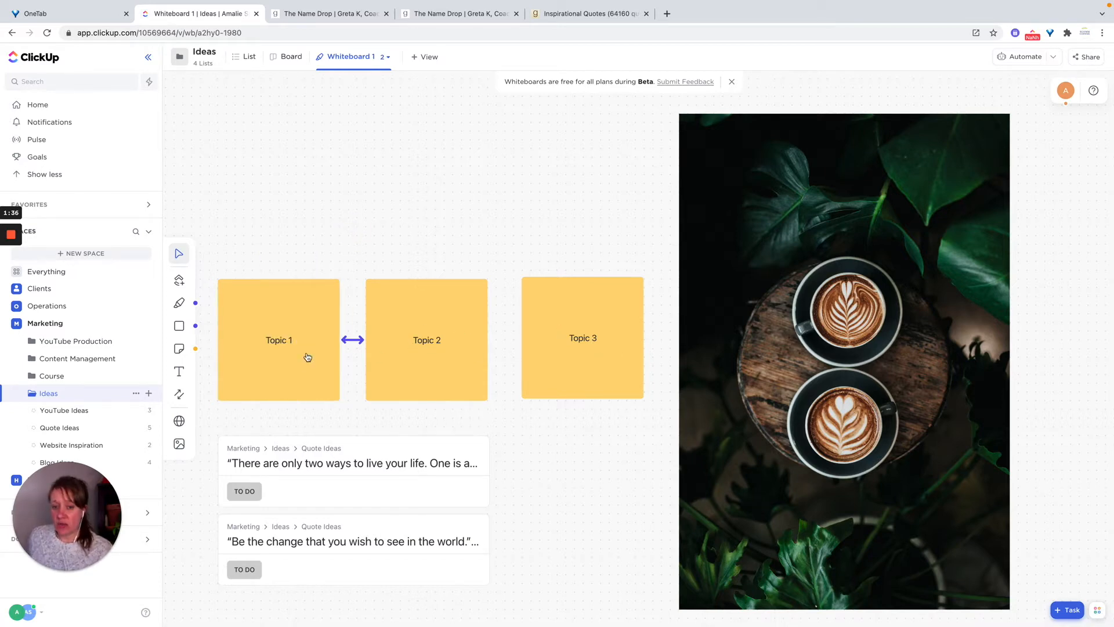
Draw a double-headed connector from the Topic 2 note to the Topic 3 note
{"action": "left_click", "coordinate": [178, 396]}
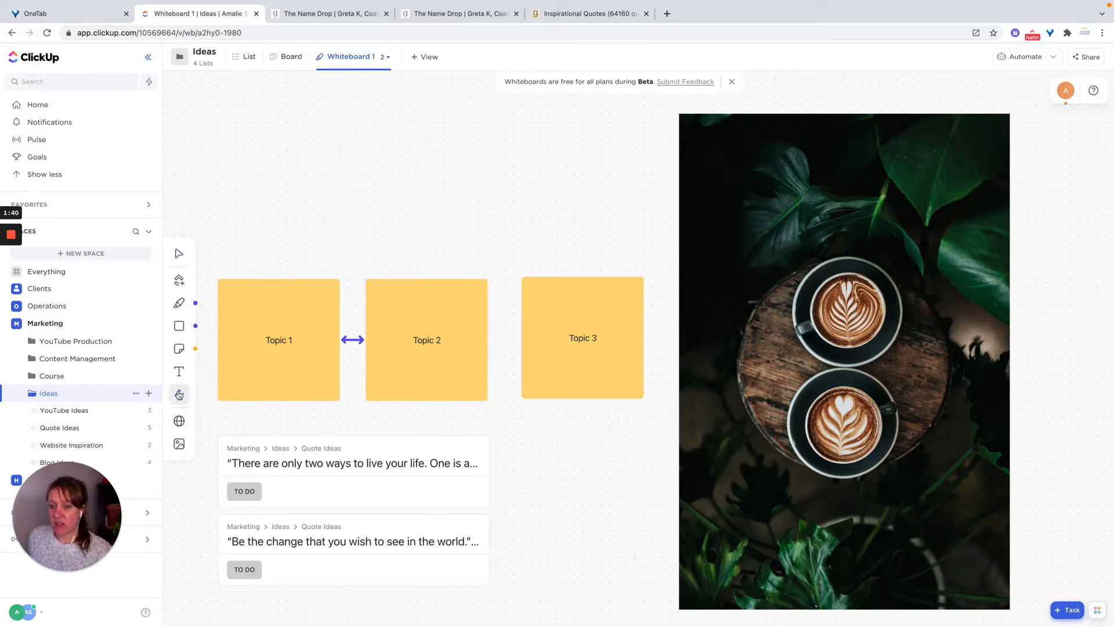
{"action": "left_click_drag", "start_coordinate": [473, 342], "coordinate": [540, 342]}
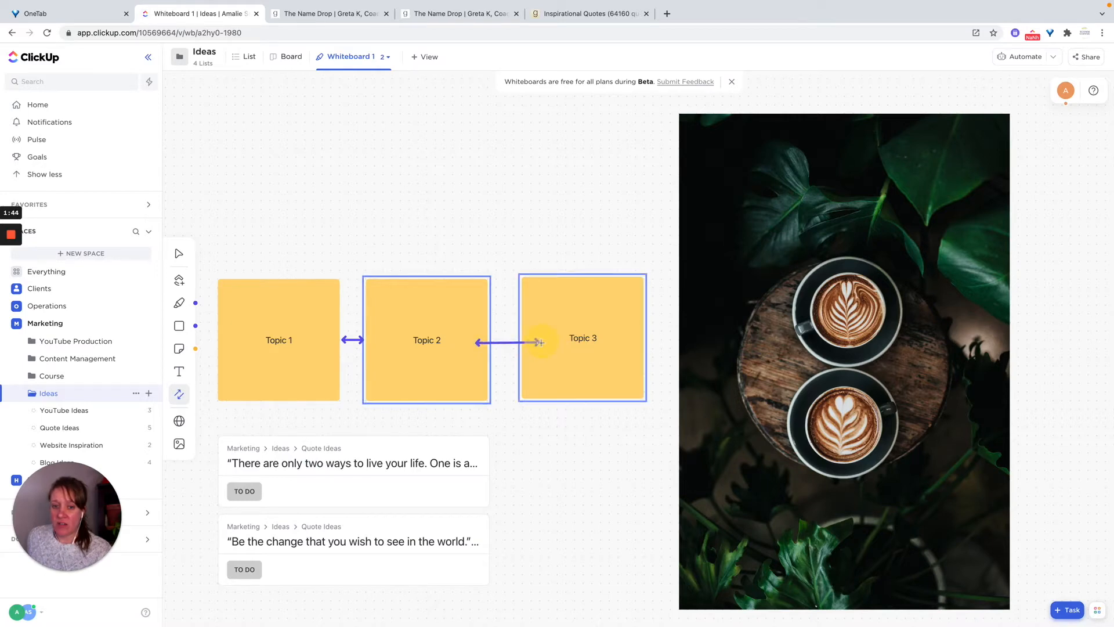
{"action": "left_click", "coordinate": [541, 342]}
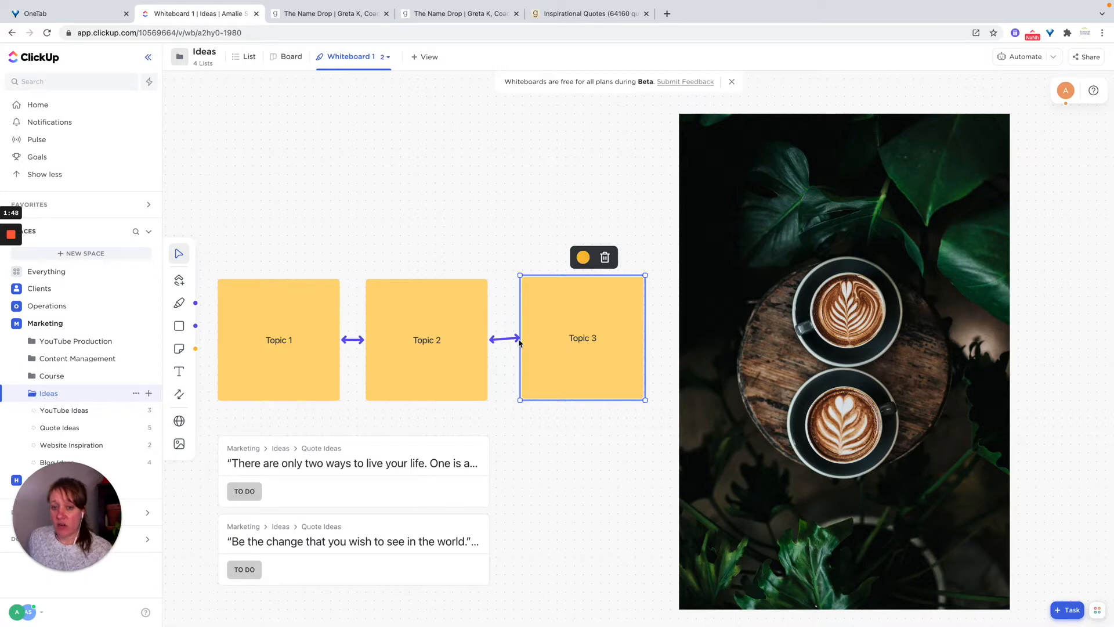
Try the thickest line weight on the connector between Topic 2 and Topic 3, and return it to the thinnest
{"action": "left_click", "coordinate": [509, 341]}
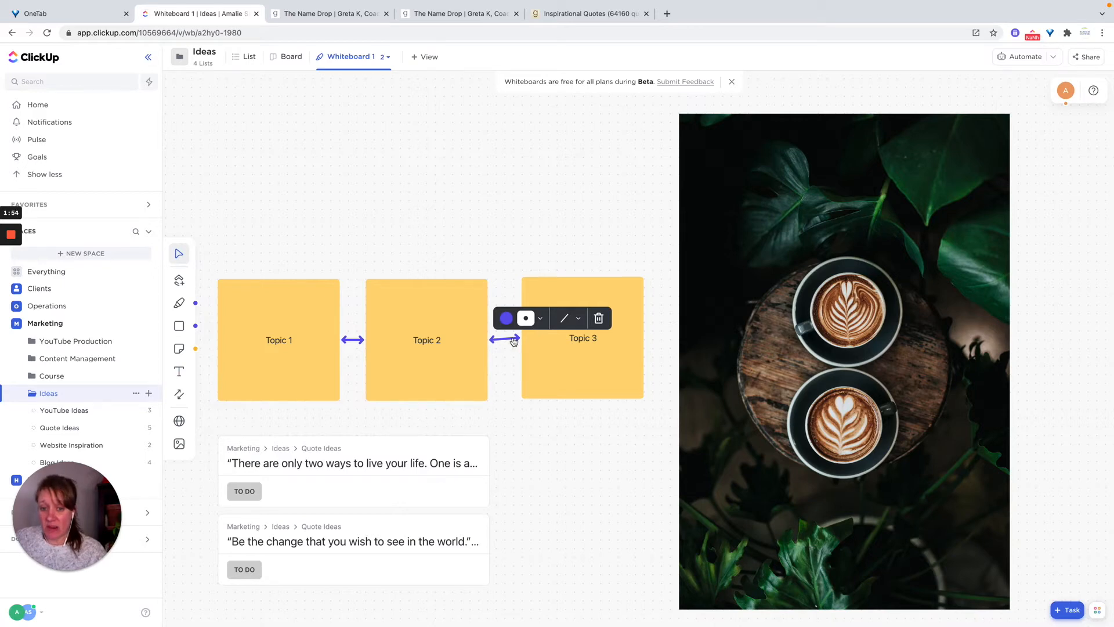
{"action": "left_click", "coordinate": [542, 320]}
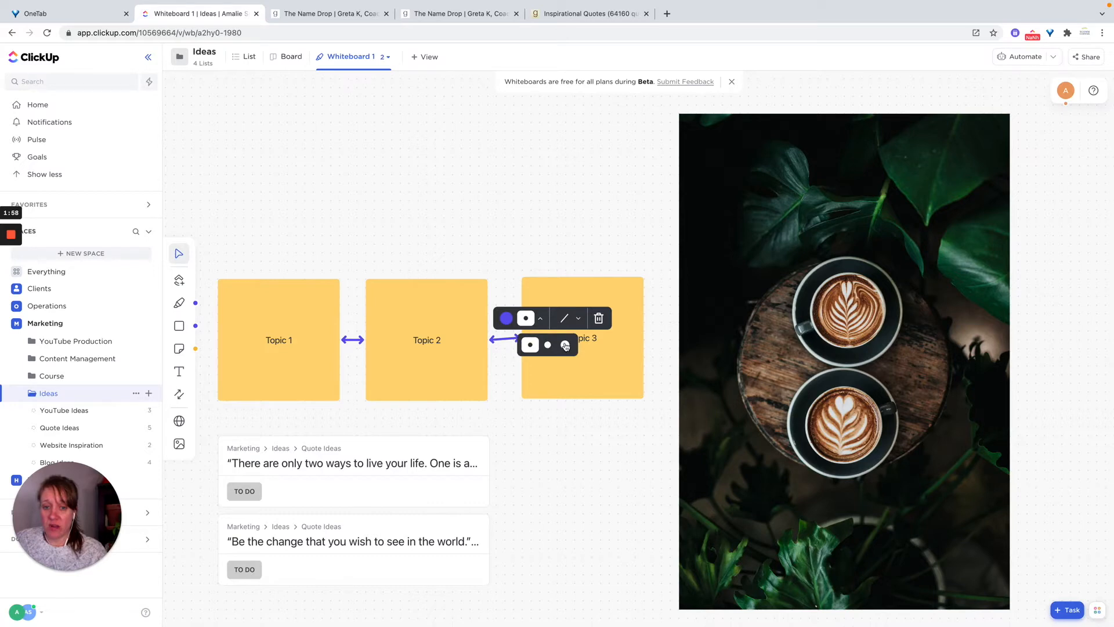
{"action": "left_click", "coordinate": [566, 346]}
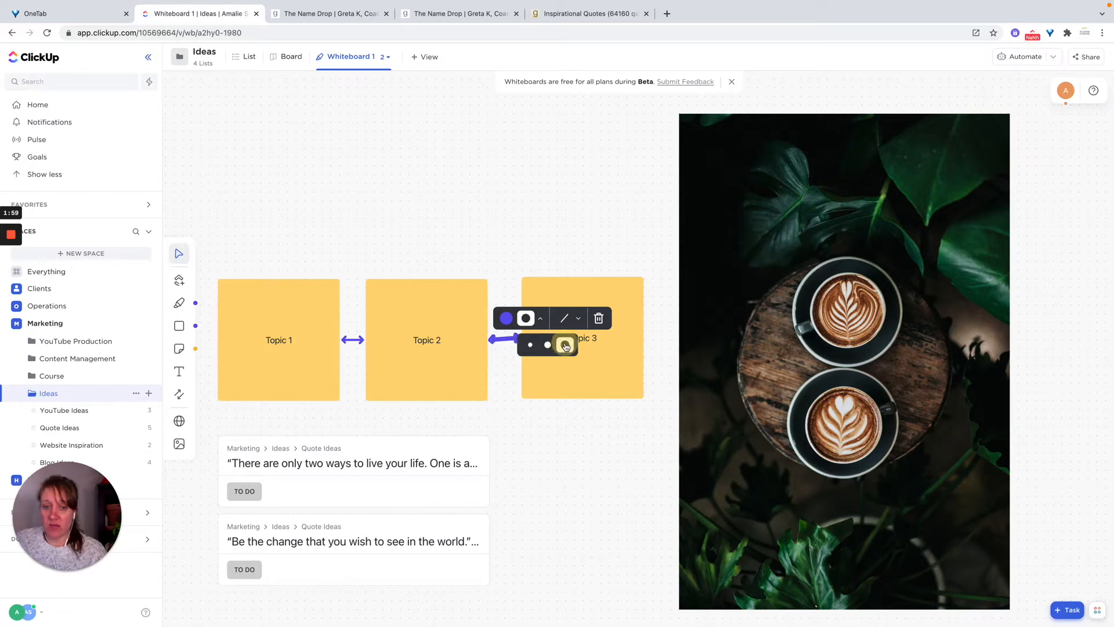
{"action": "left_click", "coordinate": [530, 347]}
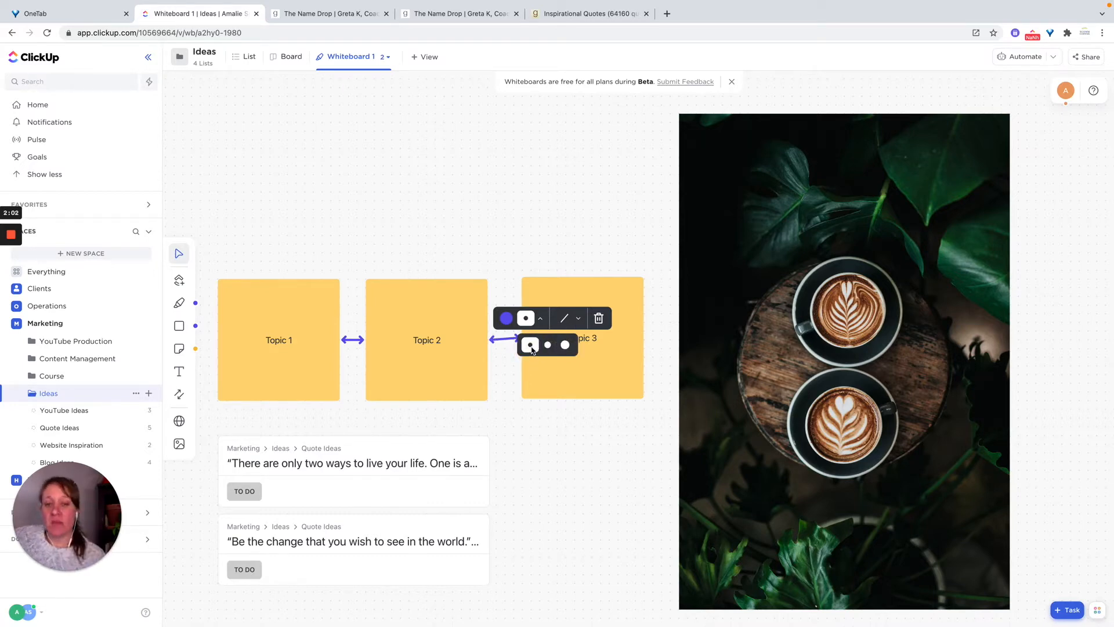
Change the connector between Topic 2 and Topic 3 to the curved line style and delete the connector
{"action": "left_click", "coordinate": [578, 318]}
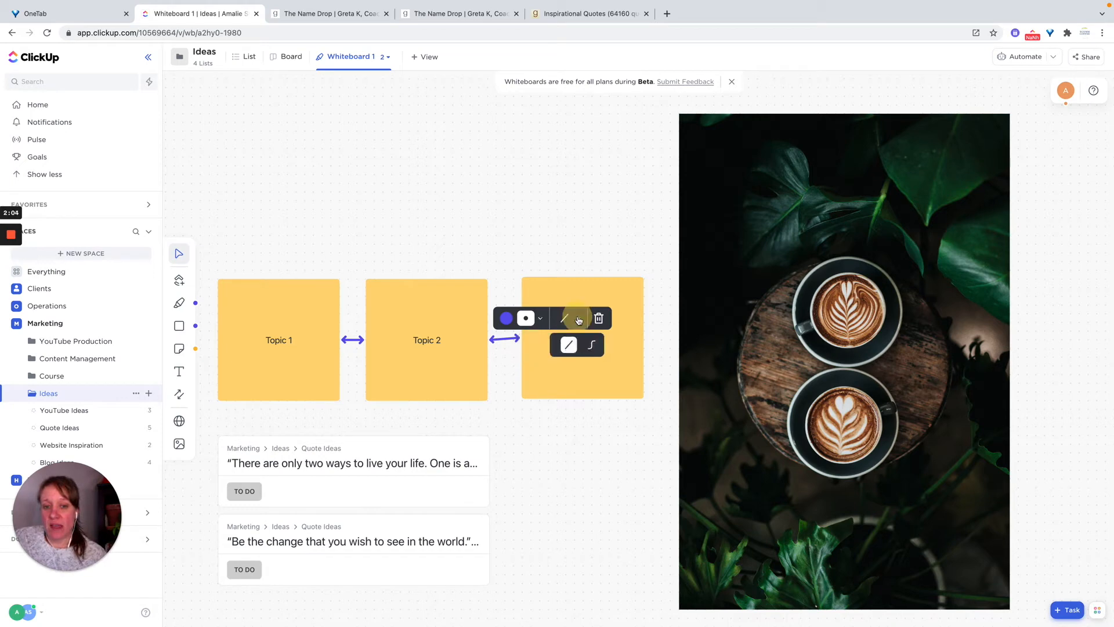
{"action": "left_click", "coordinate": [598, 352]}
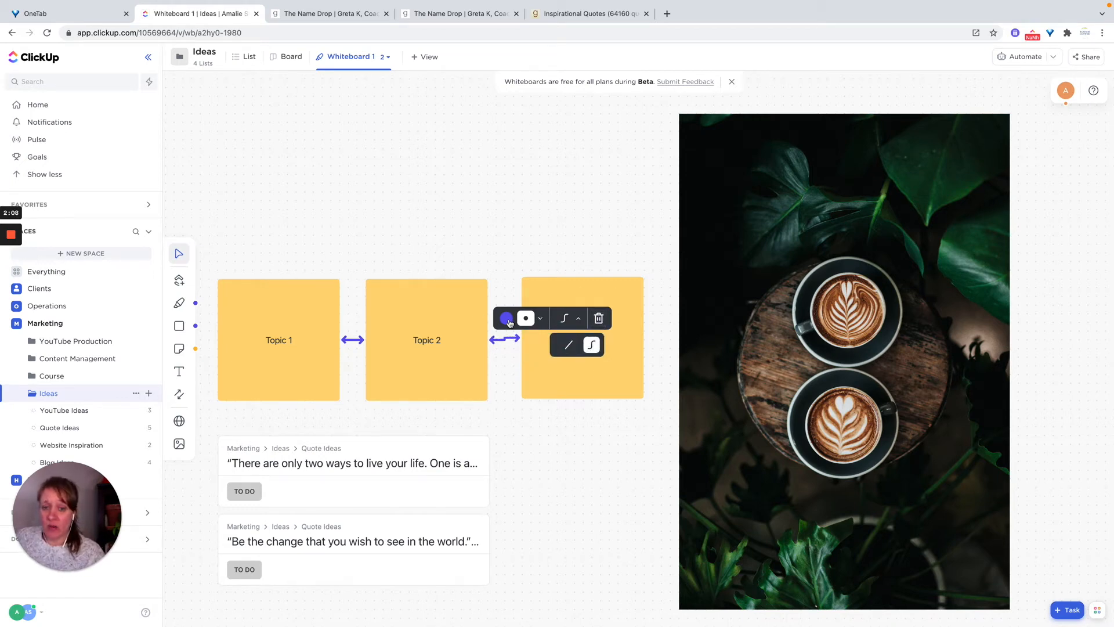
{"action": "left_click", "coordinate": [599, 318]}
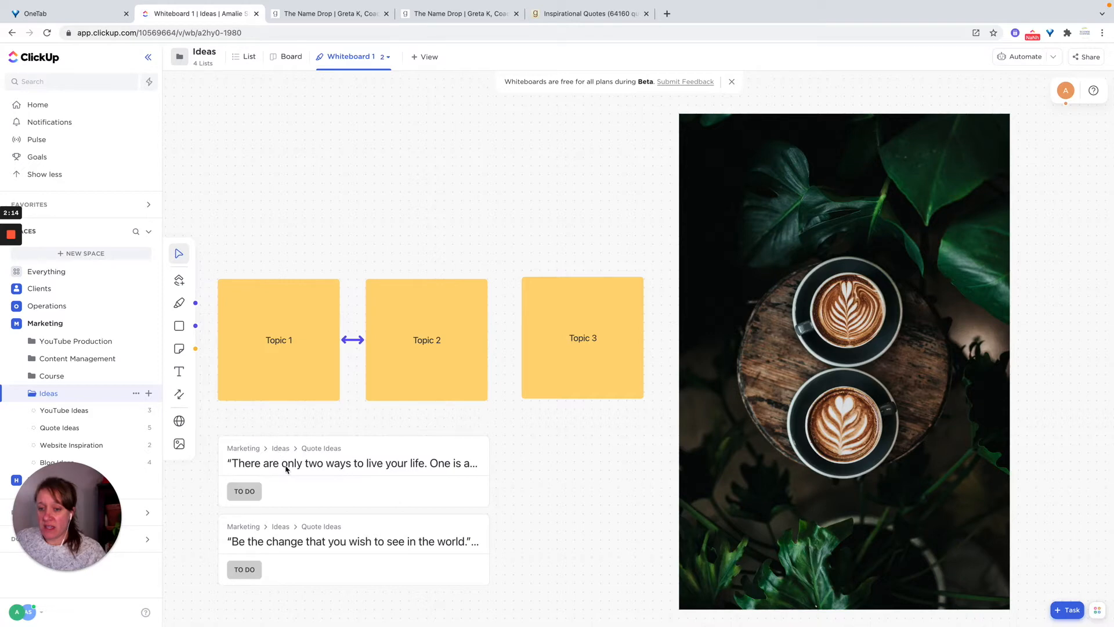
Move both quote task cards lower to leave more space beneath the sticky notes
{"action": "left_click", "coordinate": [276, 352]}
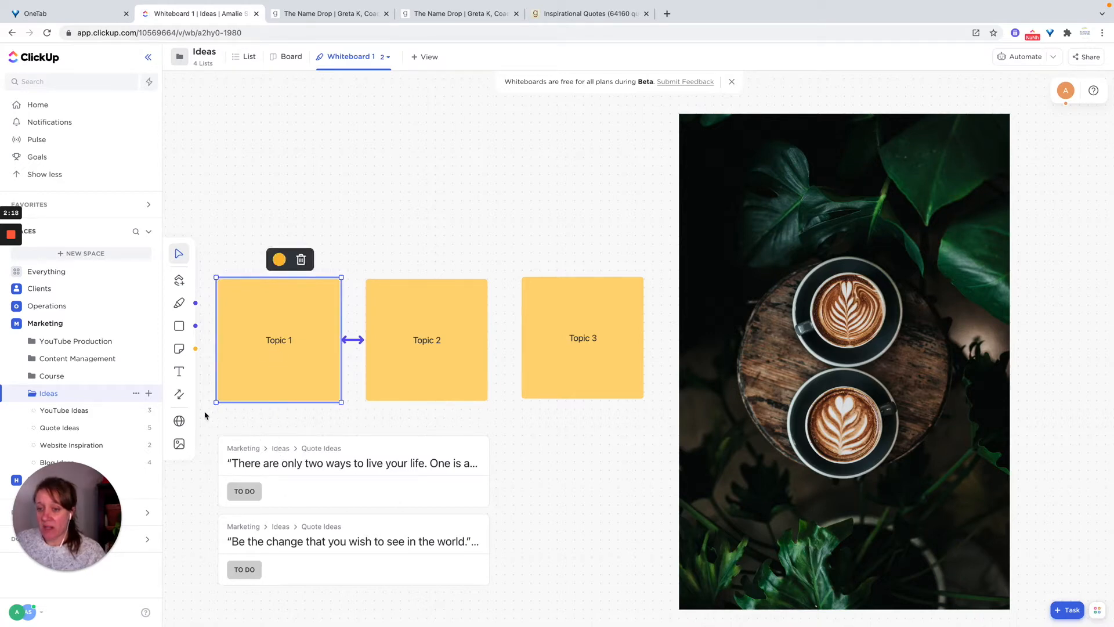
{"action": "left_click", "coordinate": [282, 420]}
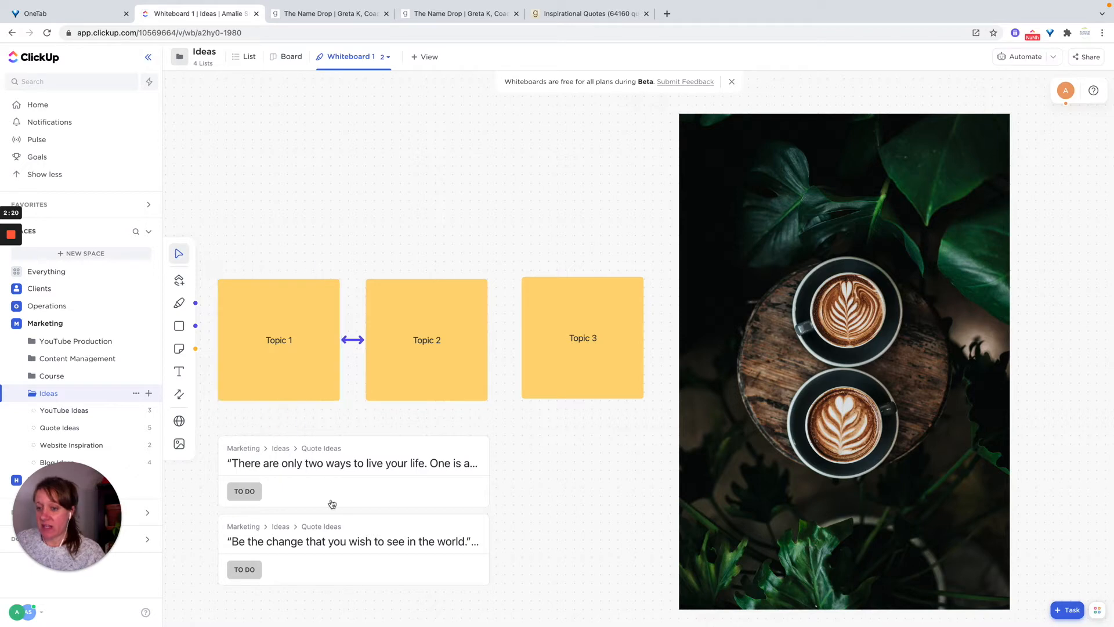
{"action": "left_click_drag", "start_coordinate": [355, 529], "coordinate": [349, 561]}
{"action": "left_click_drag", "start_coordinate": [360, 454], "coordinate": [350, 486]}
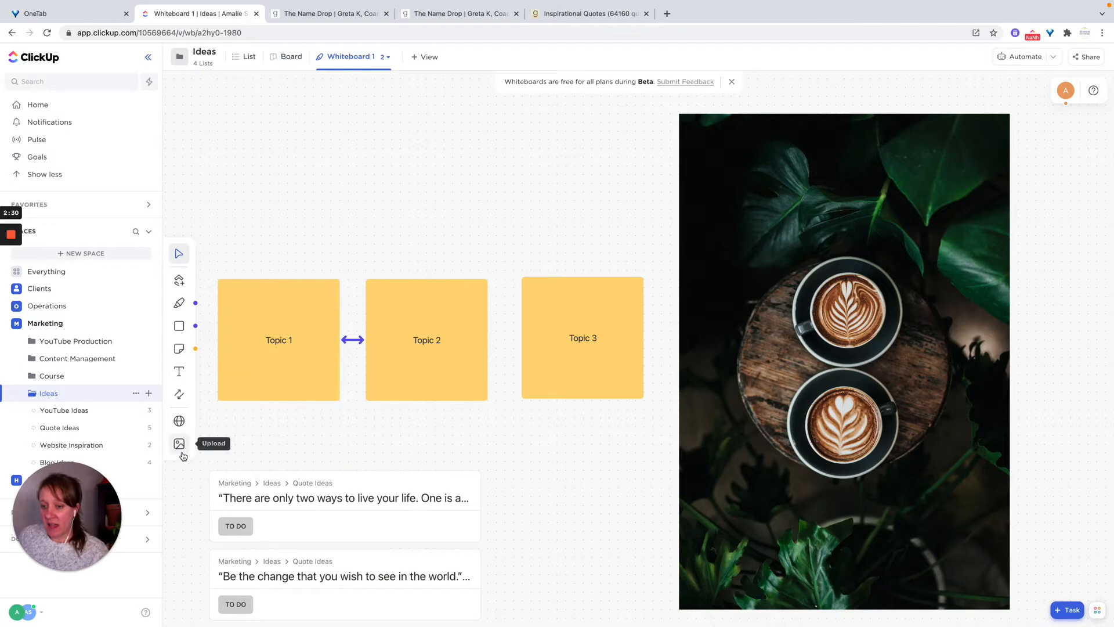
Insert the existing task Blog Topic 1 from Marketing > Ideas > Blog Ideas and place its card directly beneath the Topic 1 note
{"action": "left_click", "coordinate": [180, 282]}
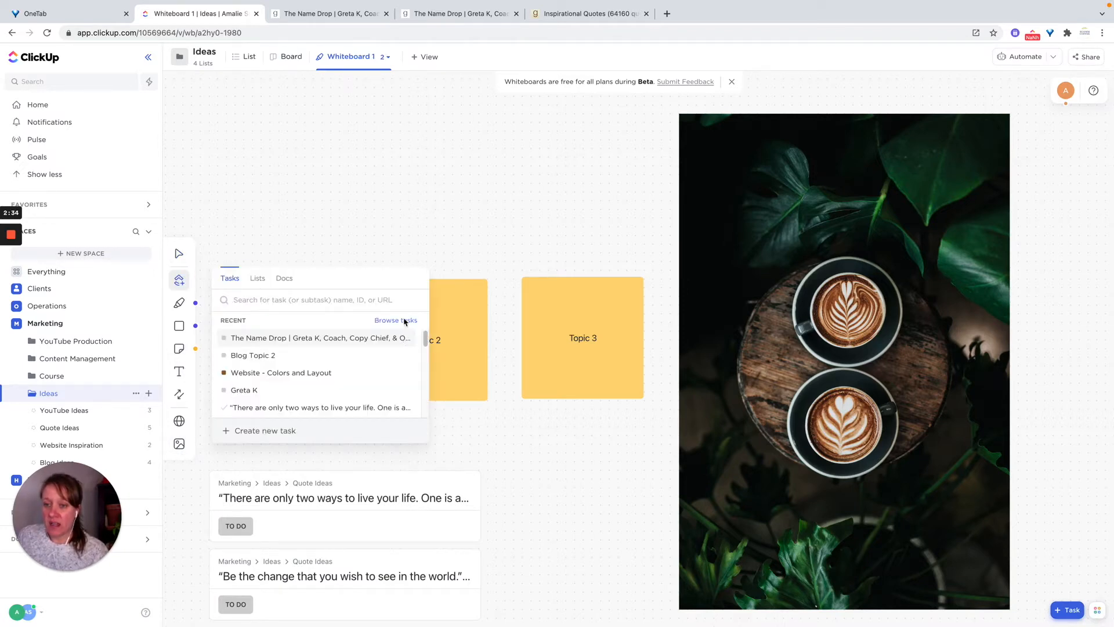
{"action": "left_click", "coordinate": [405, 323]}
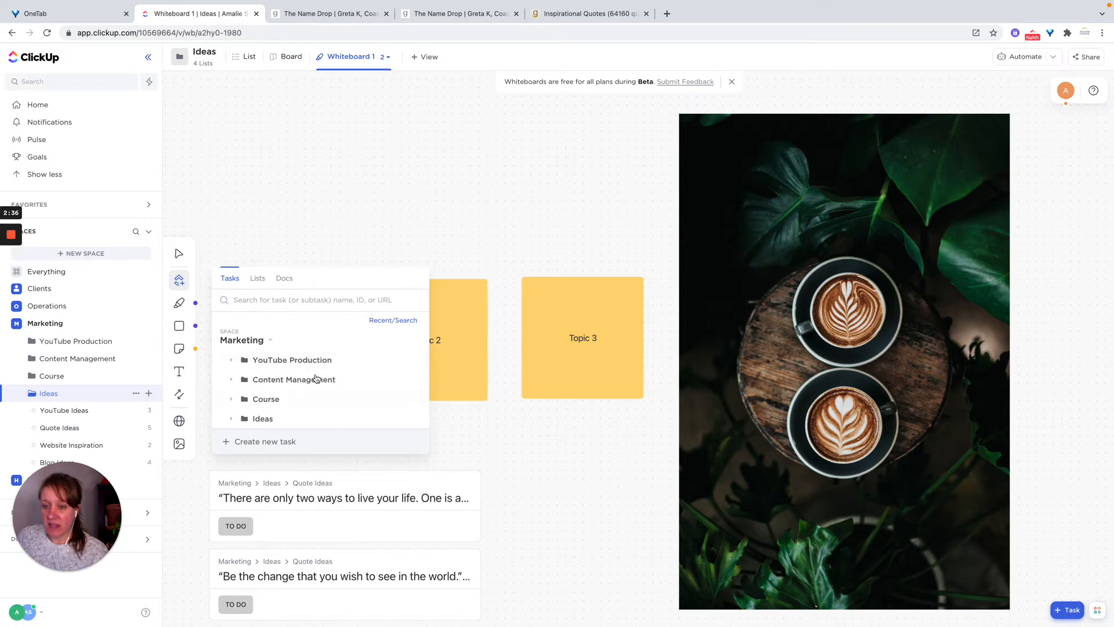
{"action": "left_click", "coordinate": [231, 419]}
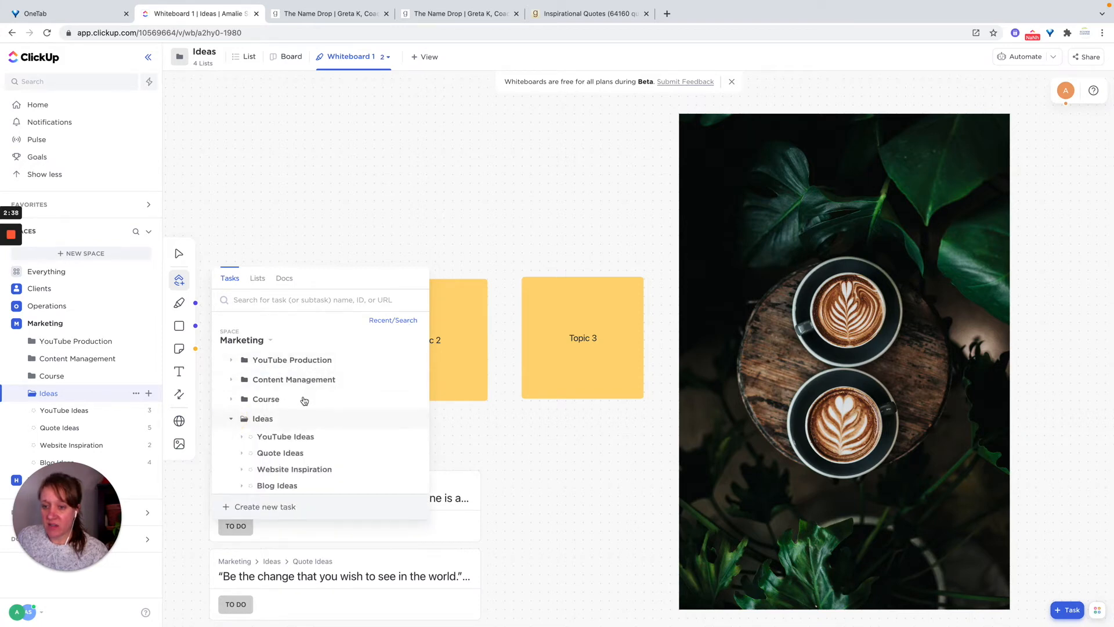
{"action": "left_click", "coordinate": [277, 486]}
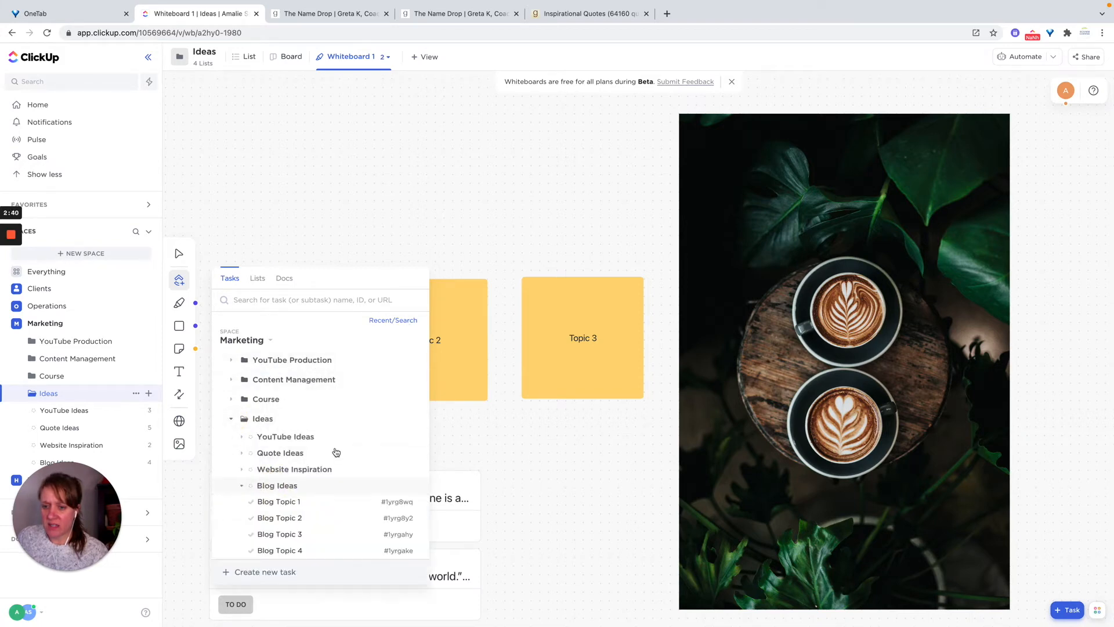
{"action": "left_click", "coordinate": [302, 502]}
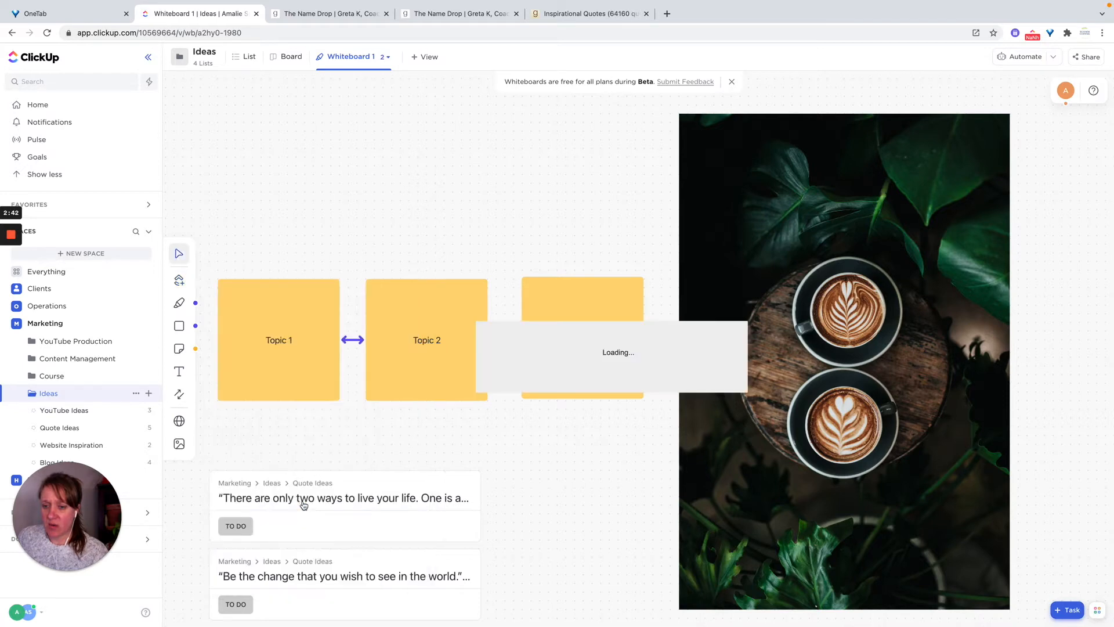
{"action": "left_click_drag", "start_coordinate": [532, 384], "coordinate": [302, 438]}
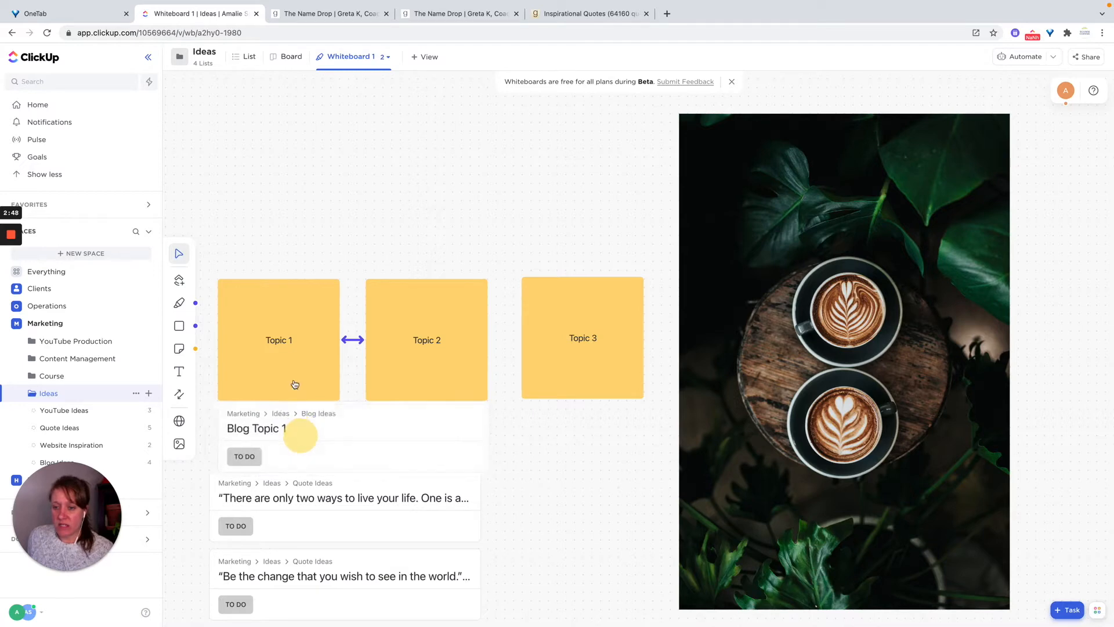
Move the Topic 1, Topic 2 and Topic 3 notes up, keeping them aligned in one row above the task cards
{"action": "left_click_drag", "start_coordinate": [281, 361], "coordinate": [281, 284]}
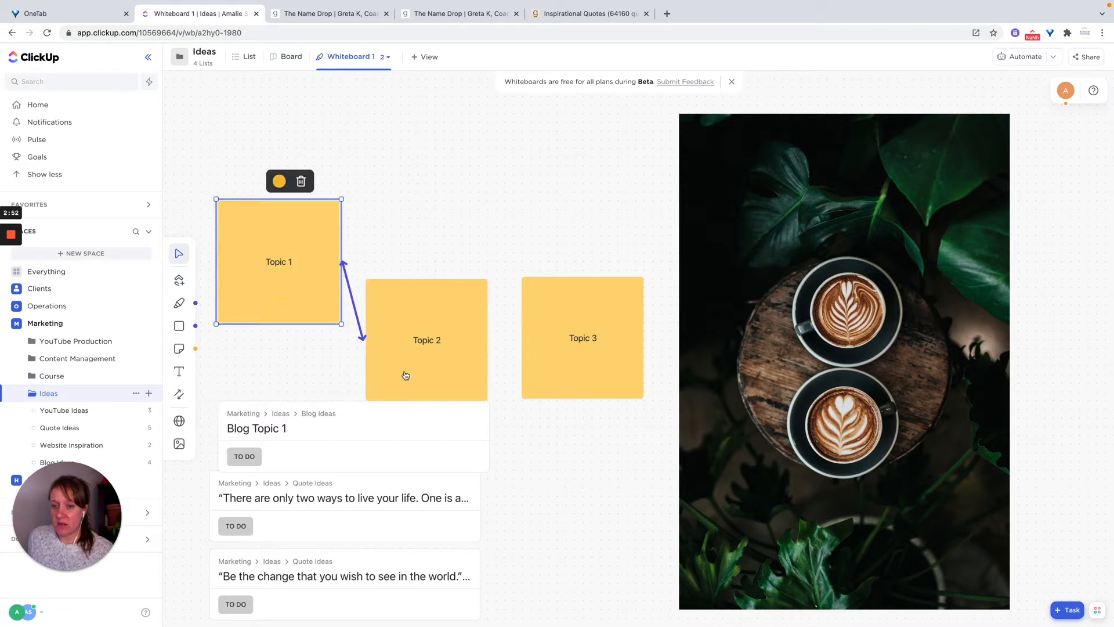
{"action": "left_click_drag", "start_coordinate": [405, 375], "coordinate": [418, 296]}
{"action": "left_click_drag", "start_coordinate": [566, 337], "coordinate": [565, 297]}
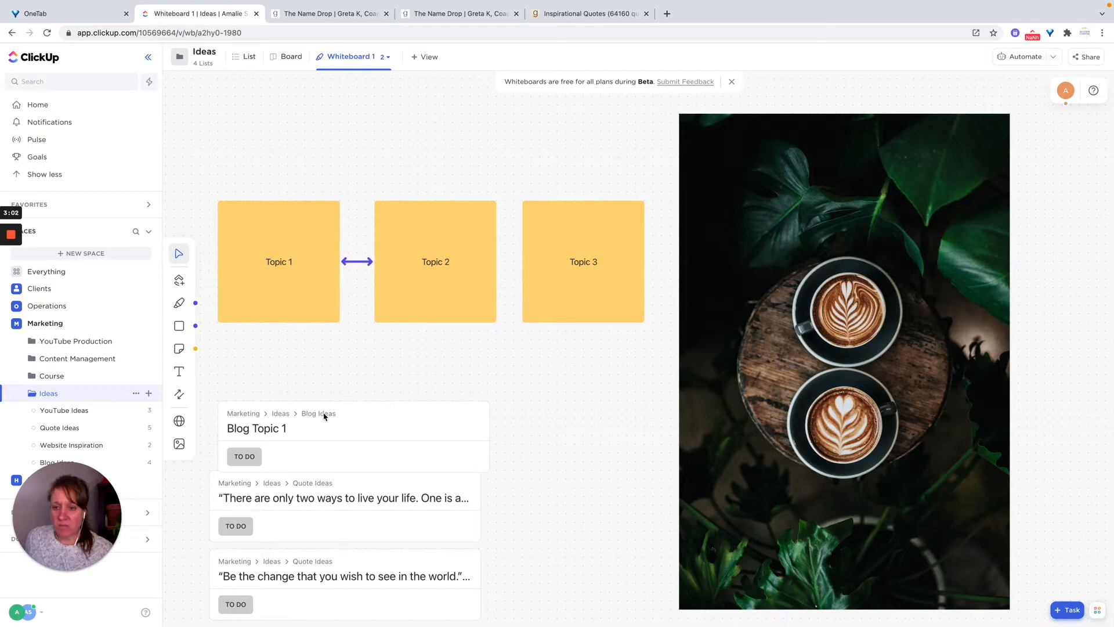
Move the Blog Topic 1 card up beneath the notes and link the Topic 1 note to it with a connector
{"action": "left_click_drag", "start_coordinate": [334, 427], "coordinate": [330, 364]}
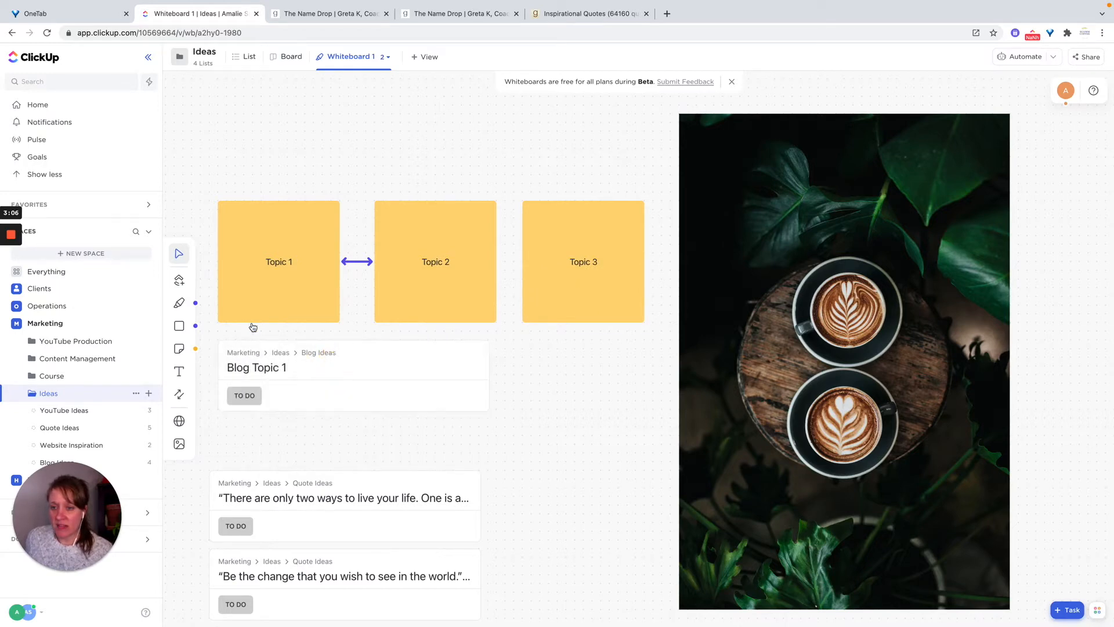
{"action": "left_click", "coordinate": [180, 394]}
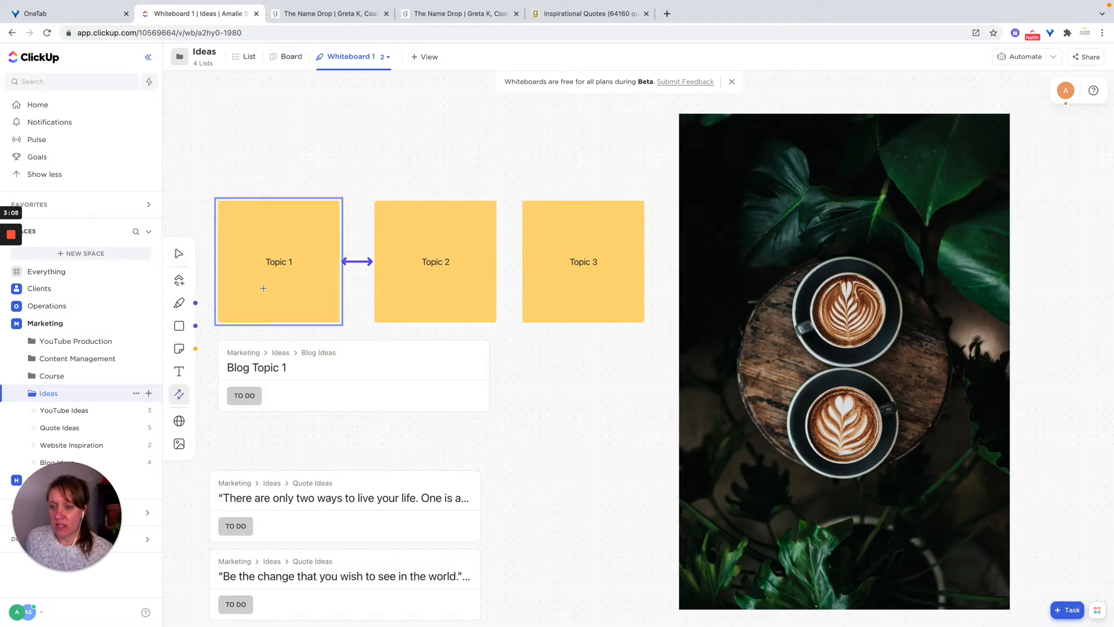
{"action": "left_click_drag", "start_coordinate": [264, 289], "coordinate": [283, 365]}
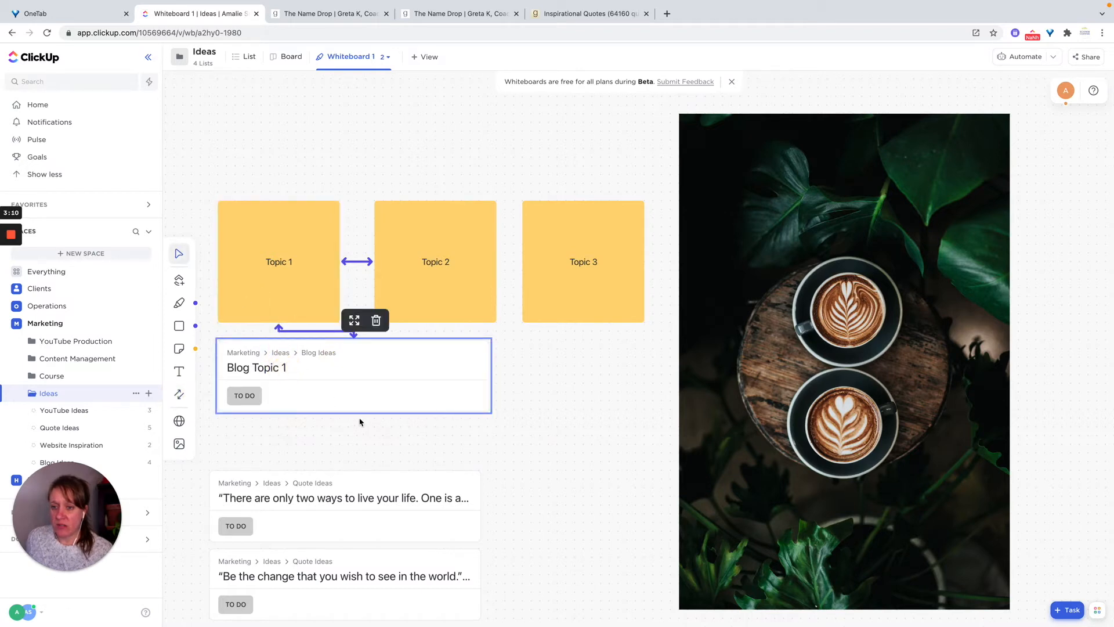
Move both quote task cards up beneath the Blog Topic 1 card and align them with its left edge
{"action": "left_click", "coordinate": [500, 451]}
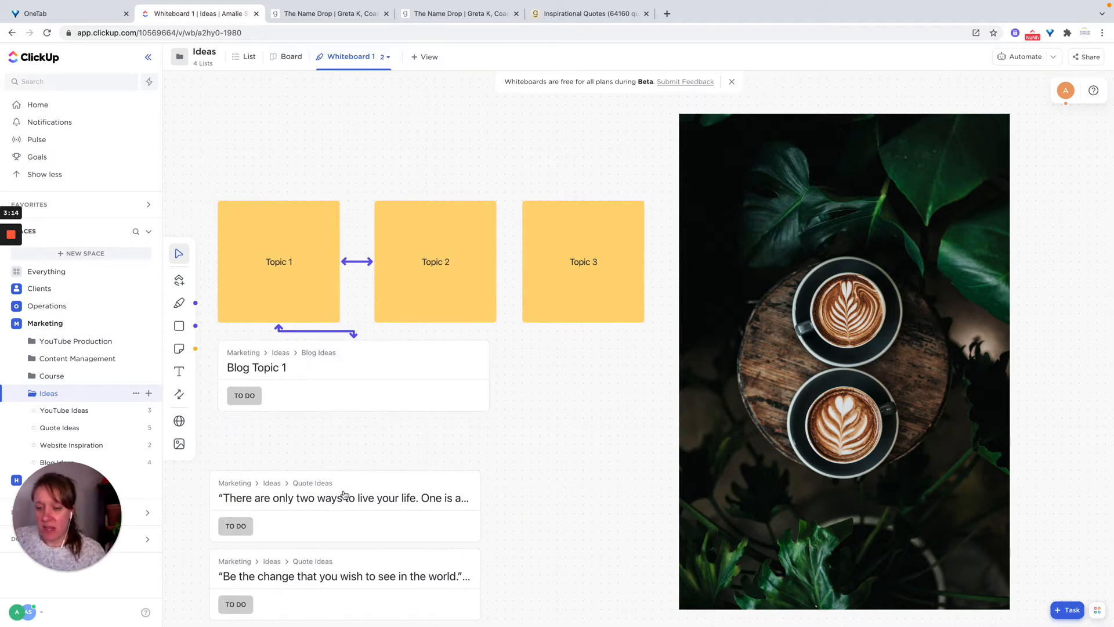
{"action": "left_click_drag", "start_coordinate": [345, 491], "coordinate": [354, 451]}
{"action": "left_click_drag", "start_coordinate": [355, 565], "coordinate": [357, 539]}
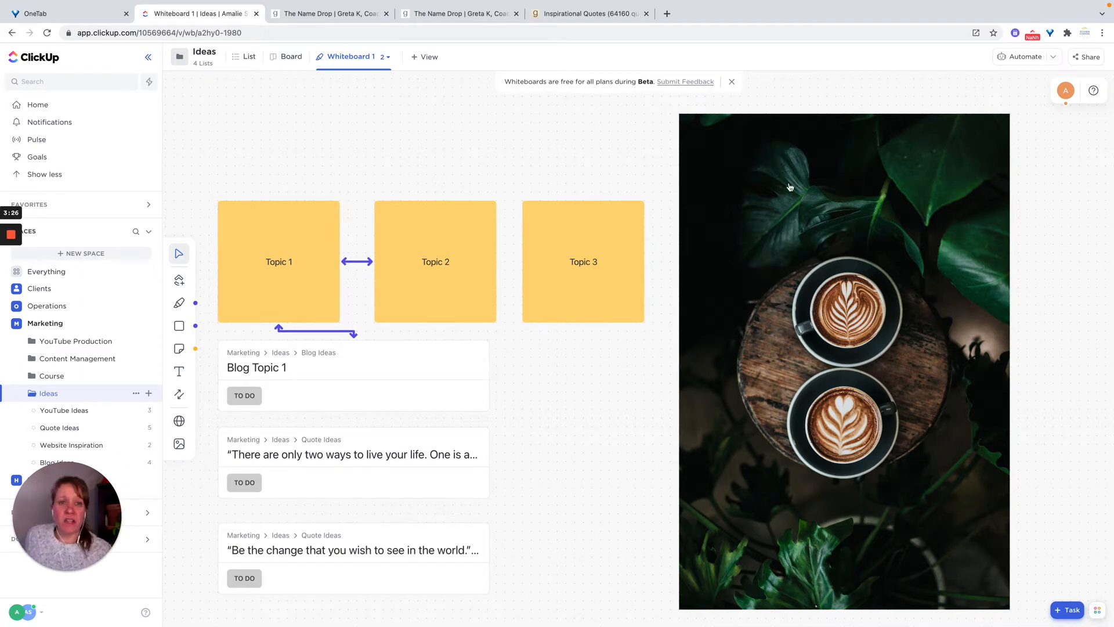
Add a text element reading "Text or Title Of White Board" above the Topic 1 note
{"action": "left_click", "coordinate": [179, 373]}
{"action": "left_click", "coordinate": [254, 115]}
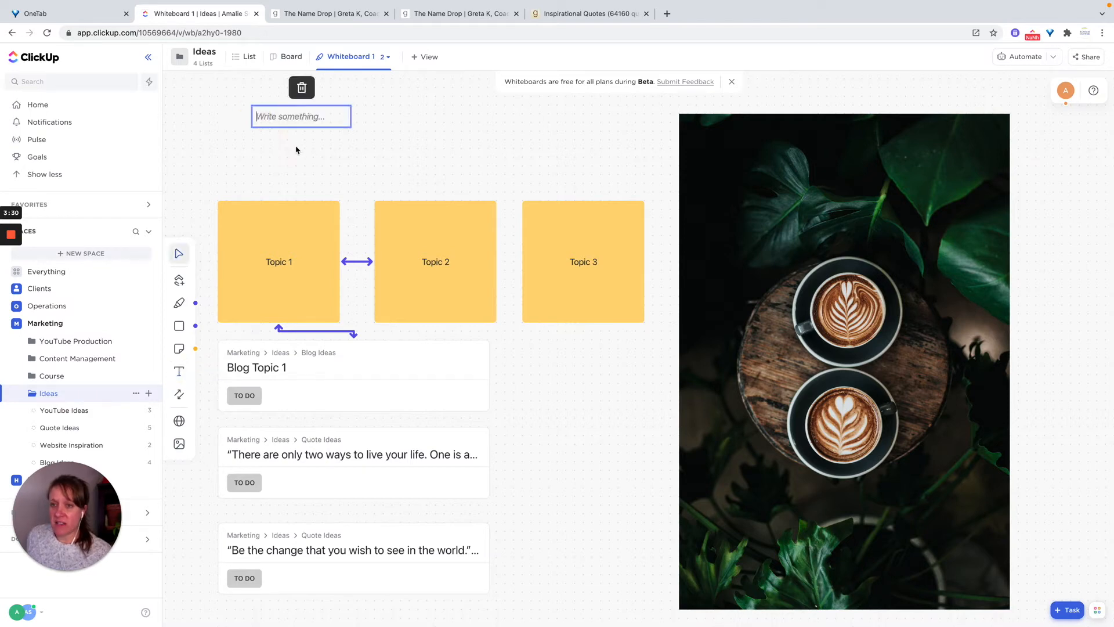
{"action": "type", "text": "Tes"}
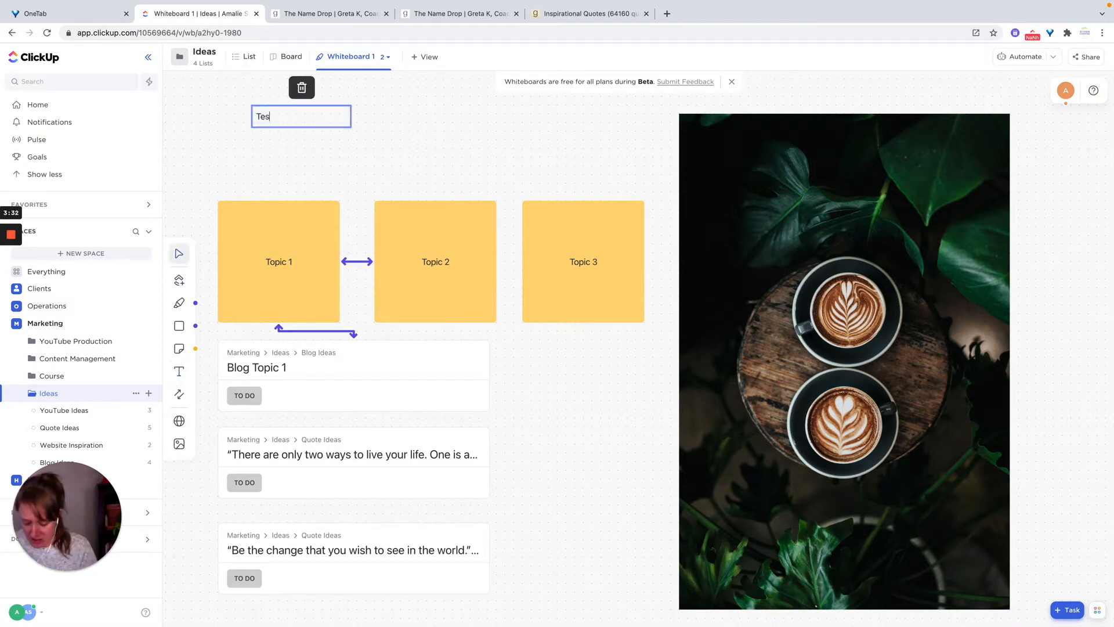
{"action": "type", "text": "xt or Title Of W"}
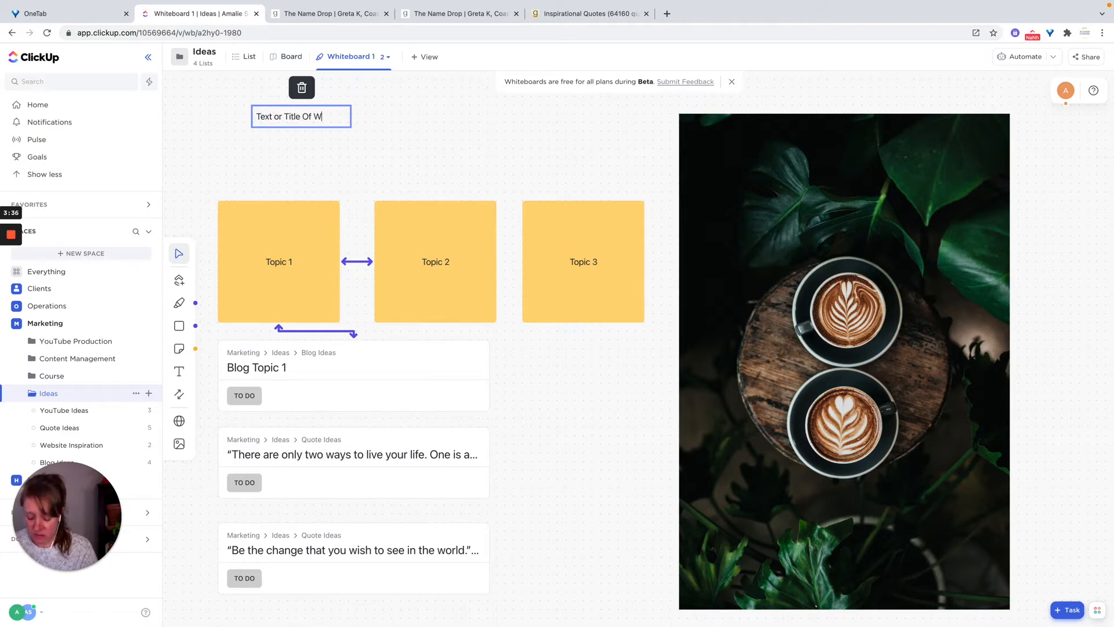
{"action": "type", "text": "hite Board"}
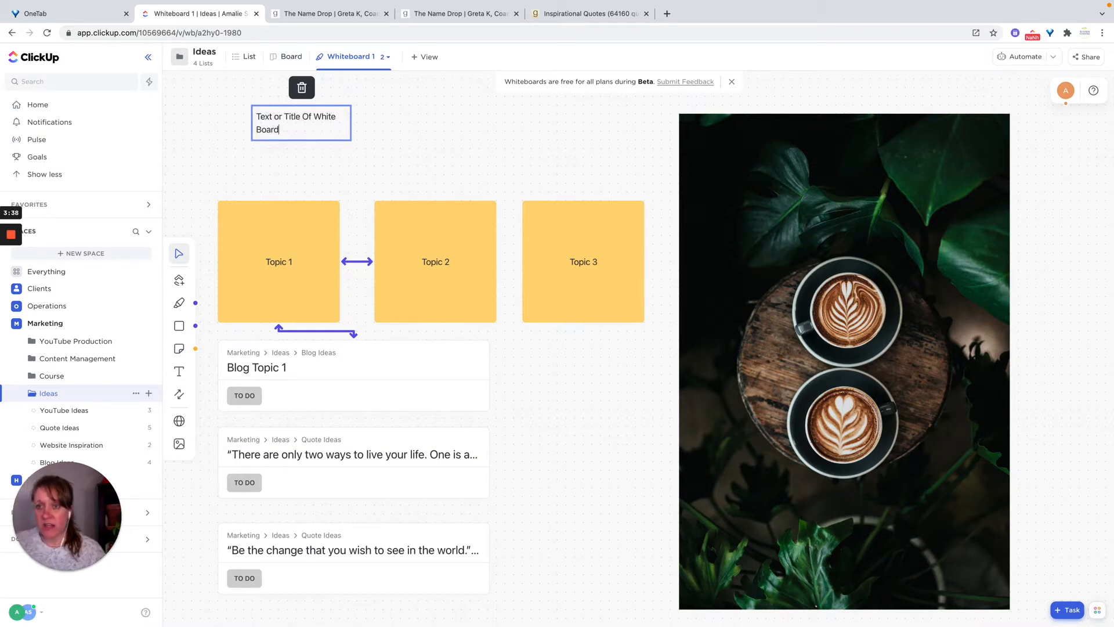
{"action": "left_click", "coordinate": [407, 173]}
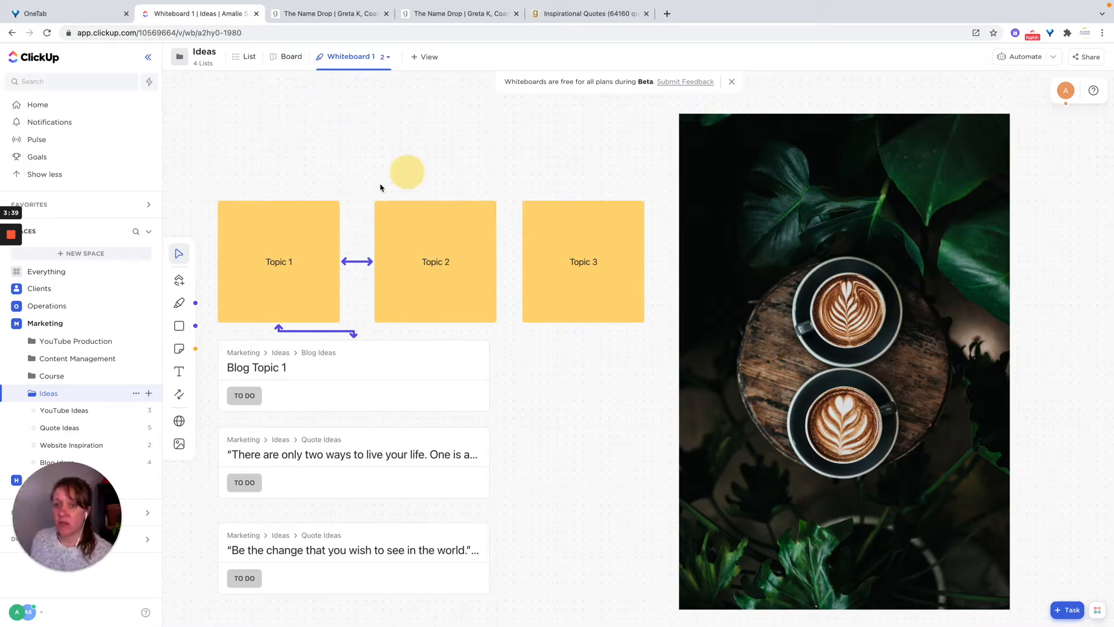
Place a new sticky note beneath the Topic 3 note and colour it white
{"action": "left_click", "coordinate": [178, 351]}
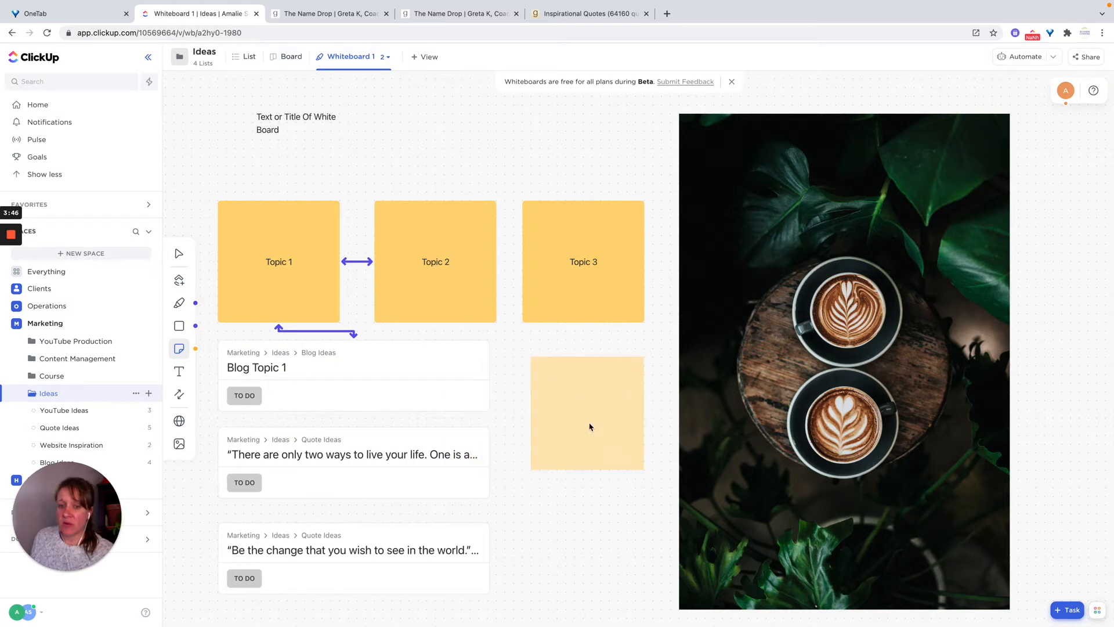
{"action": "left_click", "coordinate": [590, 426]}
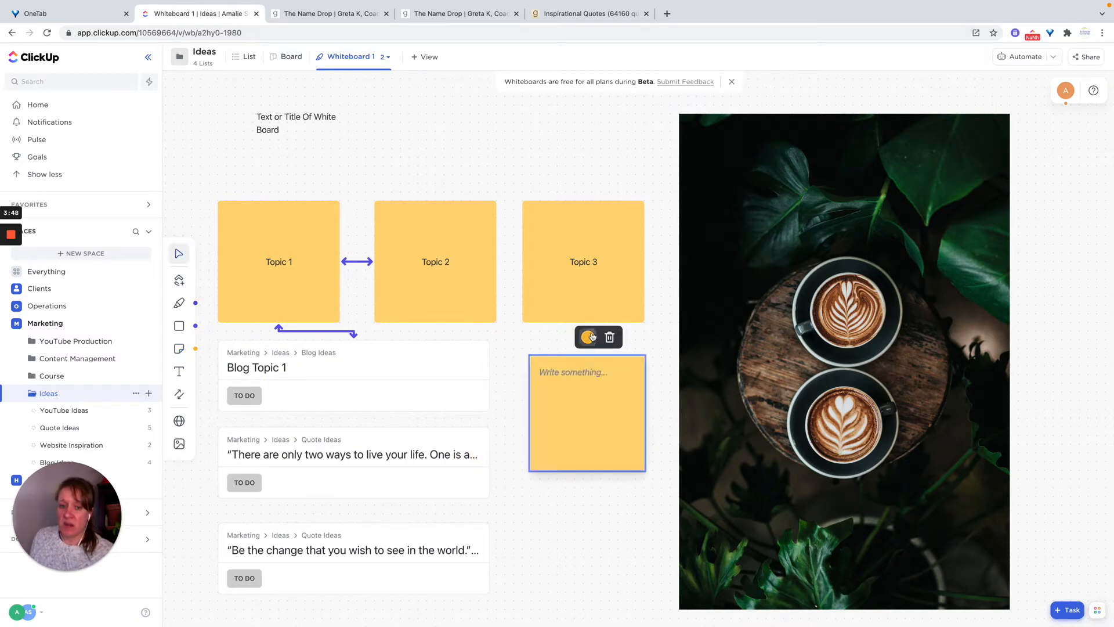
{"action": "left_click", "coordinate": [588, 338]}
{"action": "left_click", "coordinate": [555, 368]}
{"action": "left_click", "coordinate": [570, 439]}
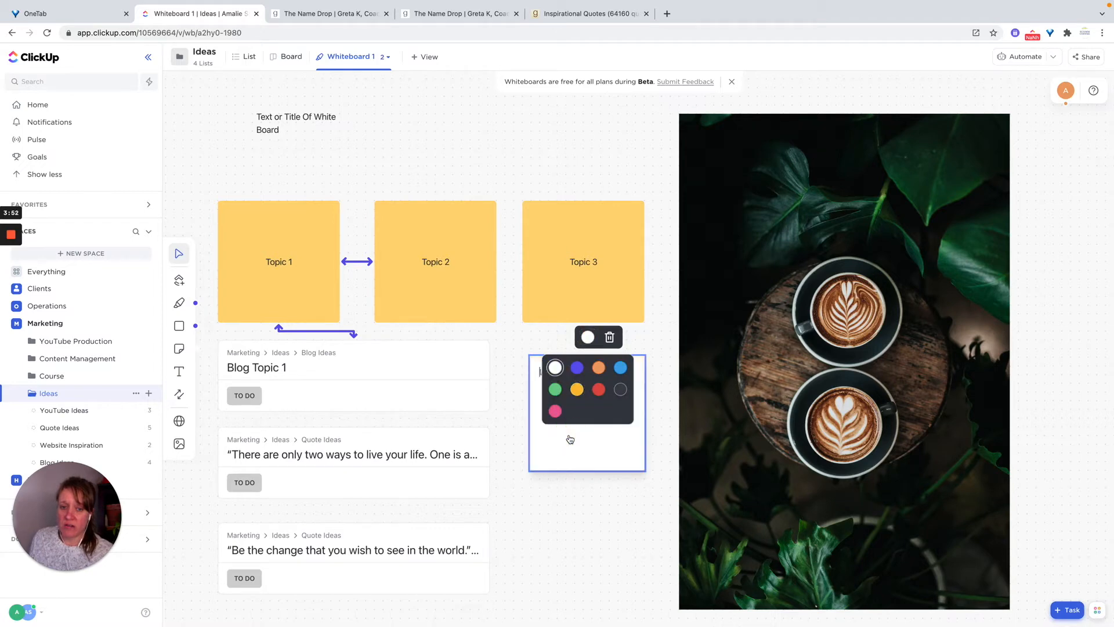
{"action": "left_click", "coordinate": [582, 442]}
{"action": "left_click", "coordinate": [572, 528]}
Enter "Notes" as the text of the white sticky note
{"action": "left_click", "coordinate": [562, 381]}
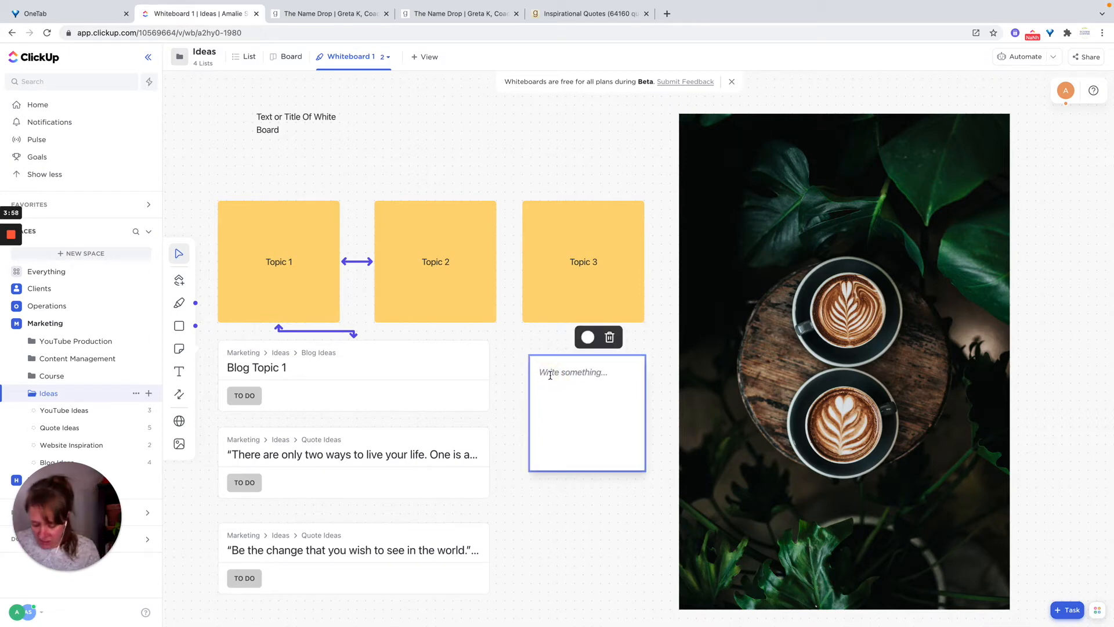
{"action": "type", "text": "Notes"}
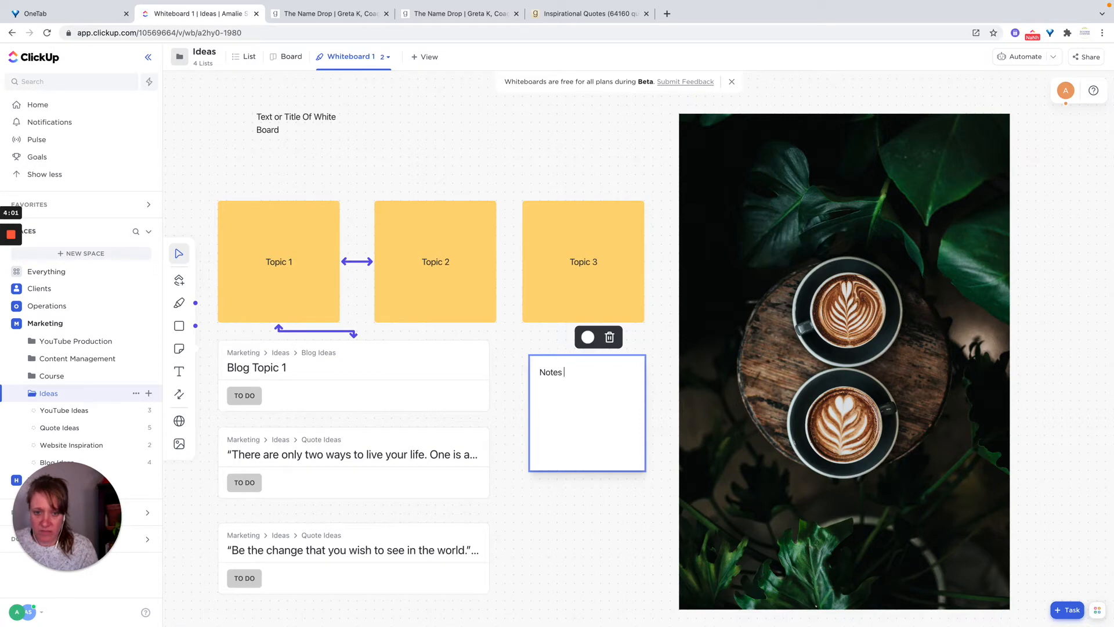
{"action": "left_click", "coordinate": [569, 498]}
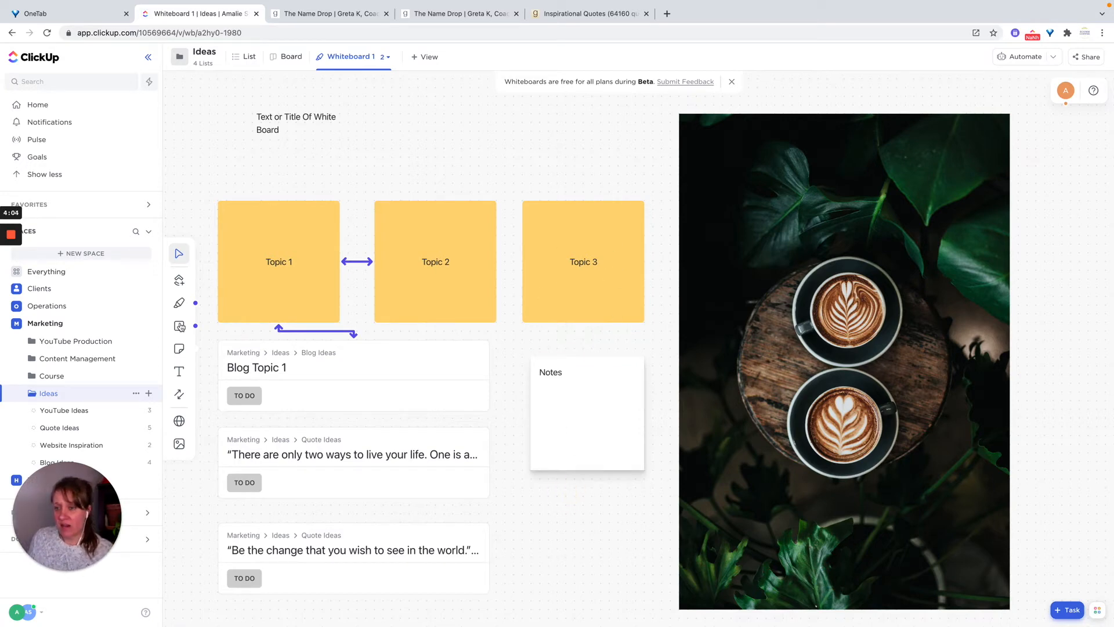
Draw a purple freehand scribble above the Topic 2 note and delete it
{"action": "left_click", "coordinate": [180, 396]}
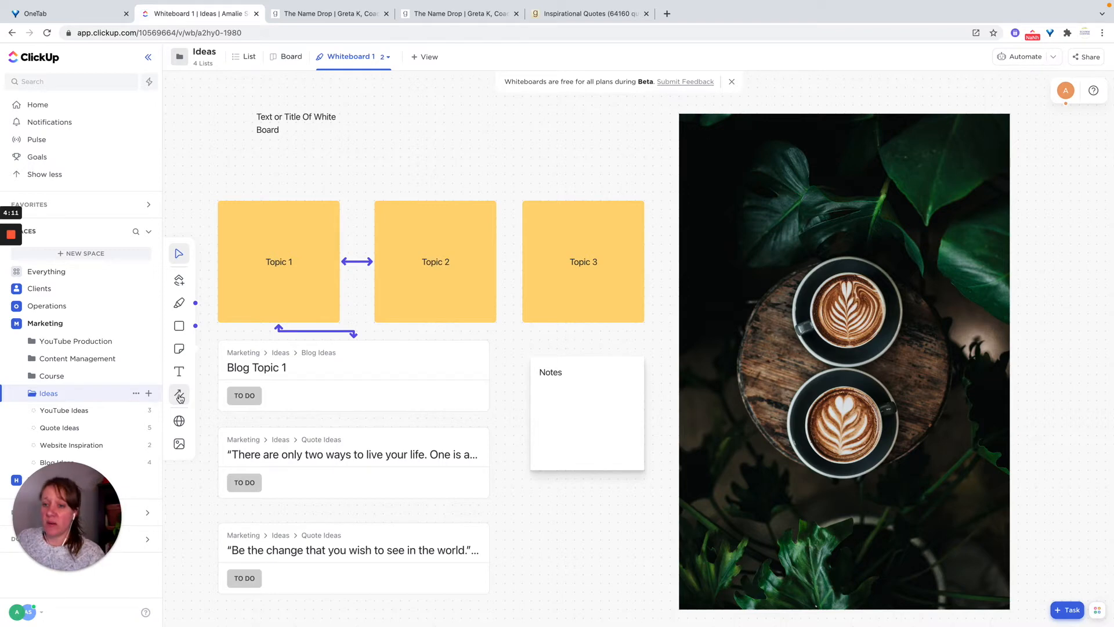
{"action": "left_click", "coordinate": [180, 304]}
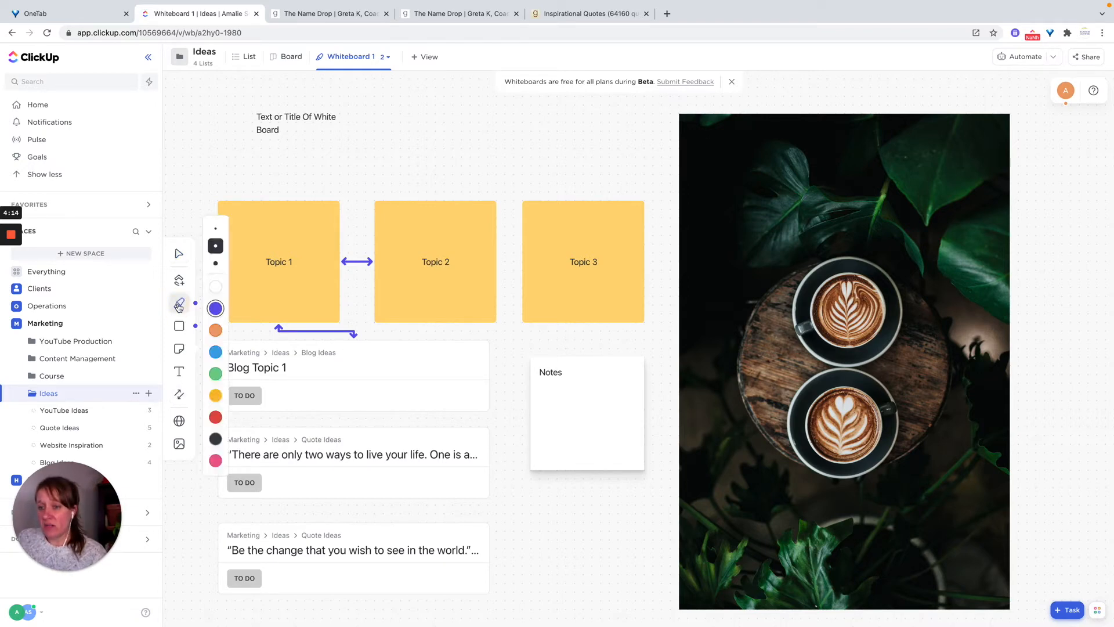
{"action": "mouse_move", "coordinate": [449, 157]}
{"action": "left_mouse_down"}
{"action": "mouse_move", "coordinate": [536, 150]}
{"action": "mouse_move", "coordinate": [492, 143]}
{"action": "left_mouse_up"}
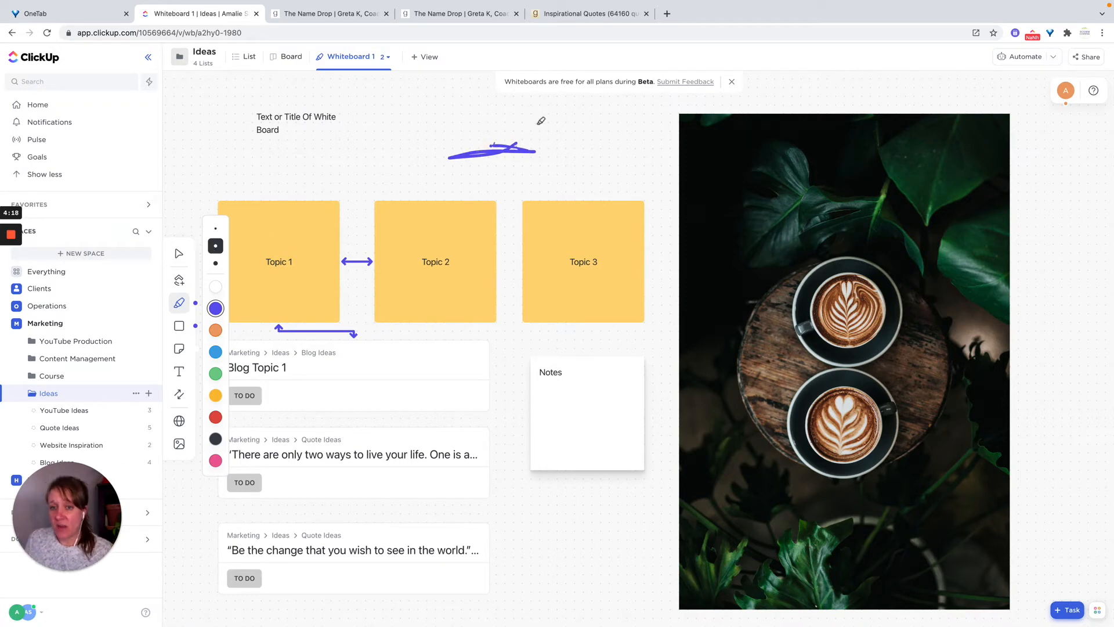
{"action": "left_click", "coordinate": [178, 254]}
{"action": "left_click_drag", "start_coordinate": [421, 117], "coordinate": [589, 173]}
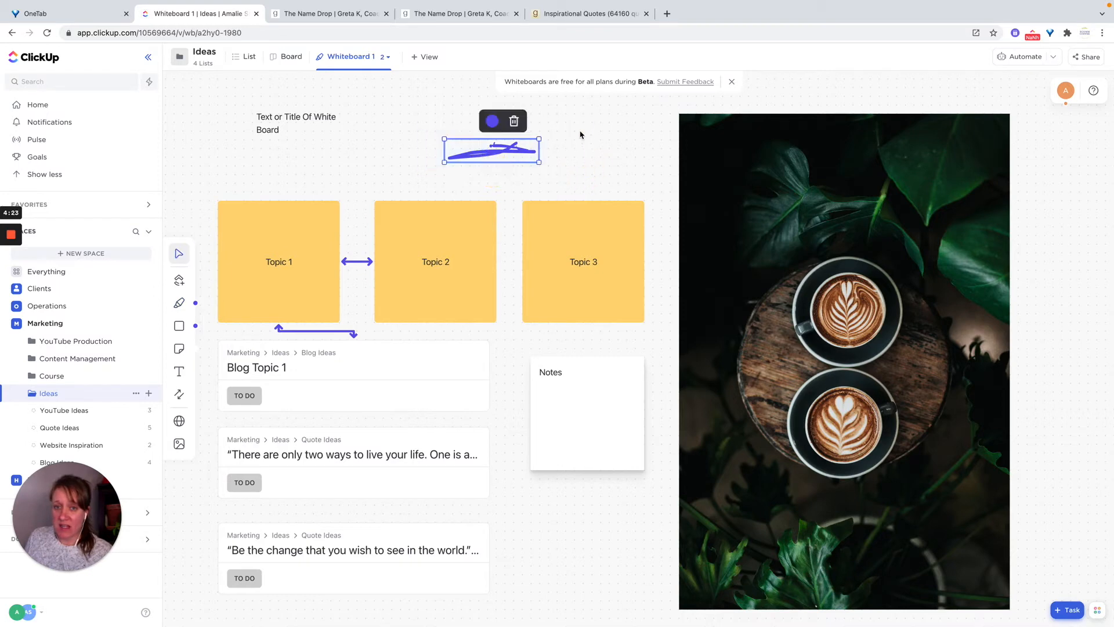
{"action": "left_click", "coordinate": [516, 121]}
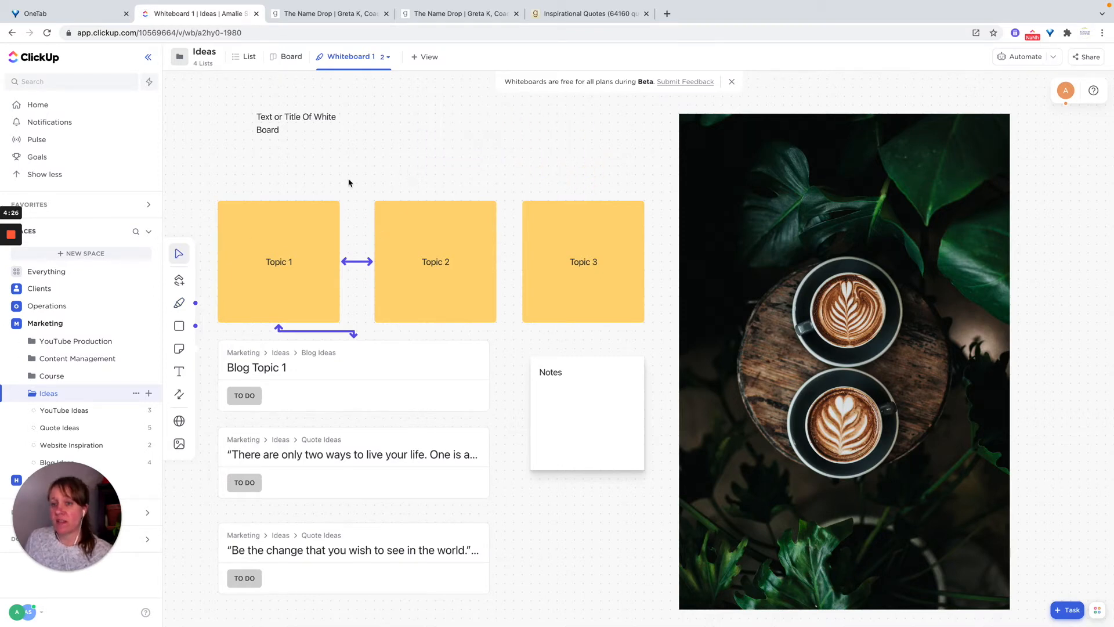
Draw another purple freehand scribble above the Topic 2 note and recolour it orange
{"action": "left_click", "coordinate": [180, 302]}
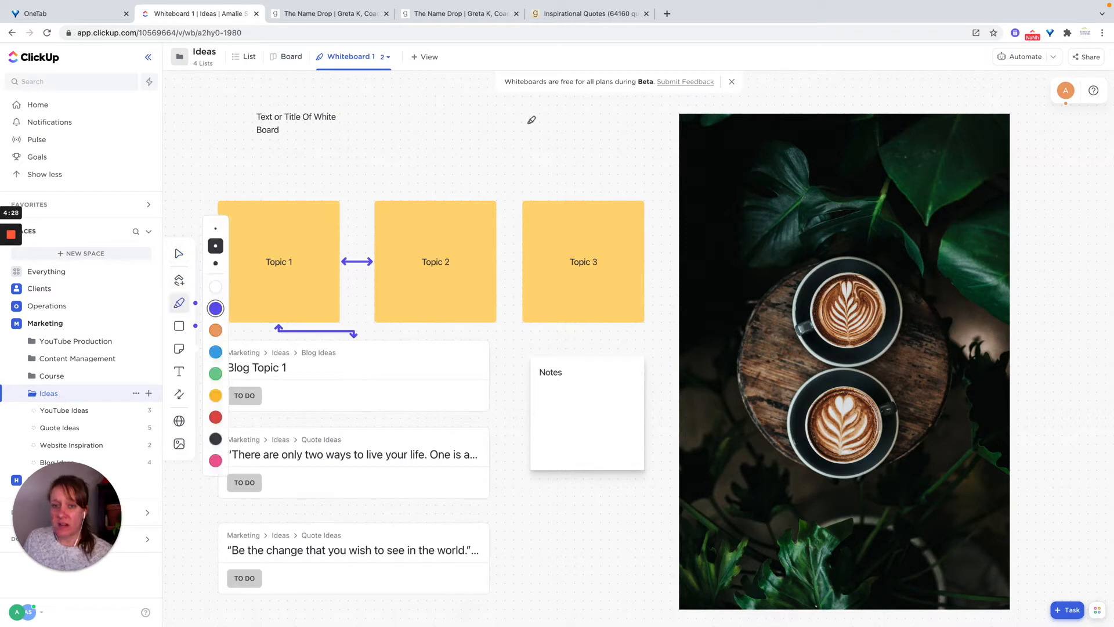
{"action": "left_click_drag", "start_coordinate": [527, 123], "coordinate": [460, 155]}
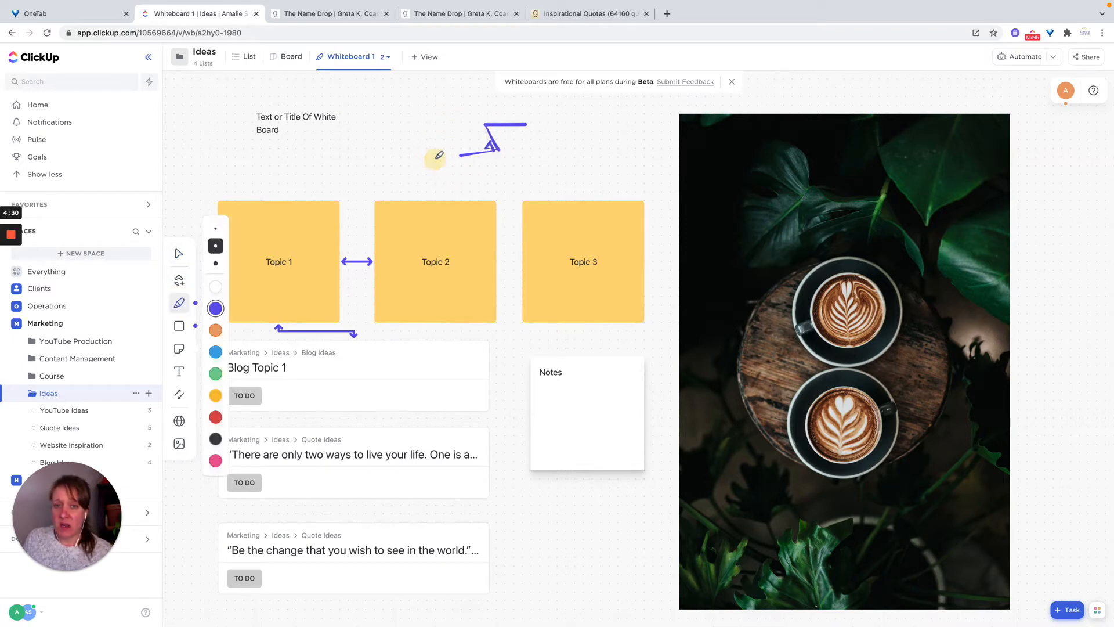
{"action": "left_click", "coordinate": [179, 256]}
{"action": "left_click_drag", "start_coordinate": [447, 108], "coordinate": [563, 179]}
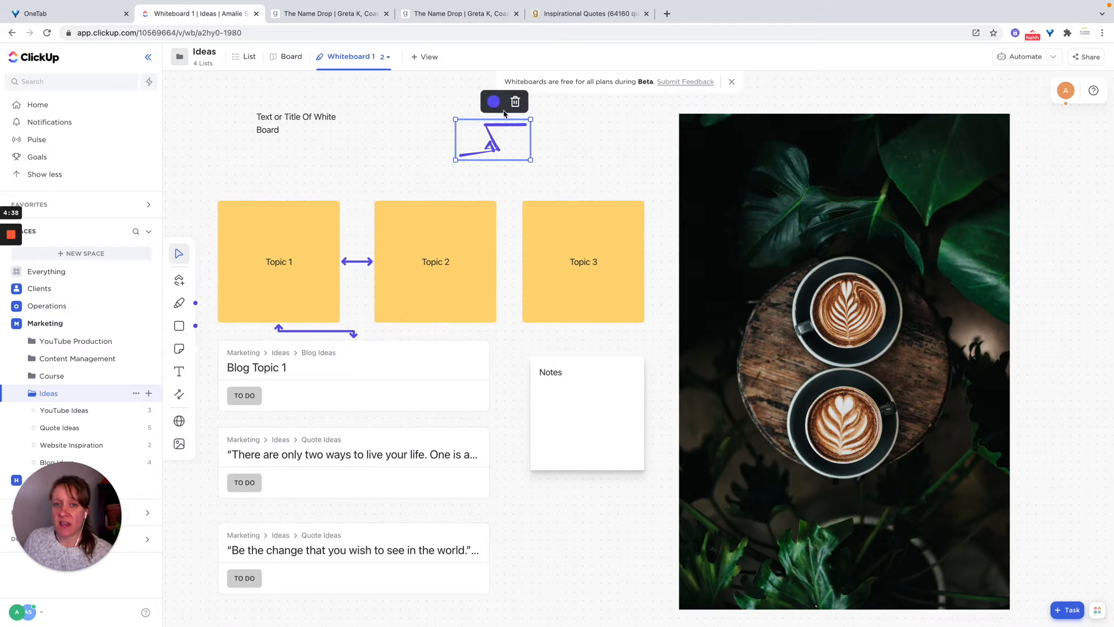
{"action": "left_click", "coordinate": [494, 103]}
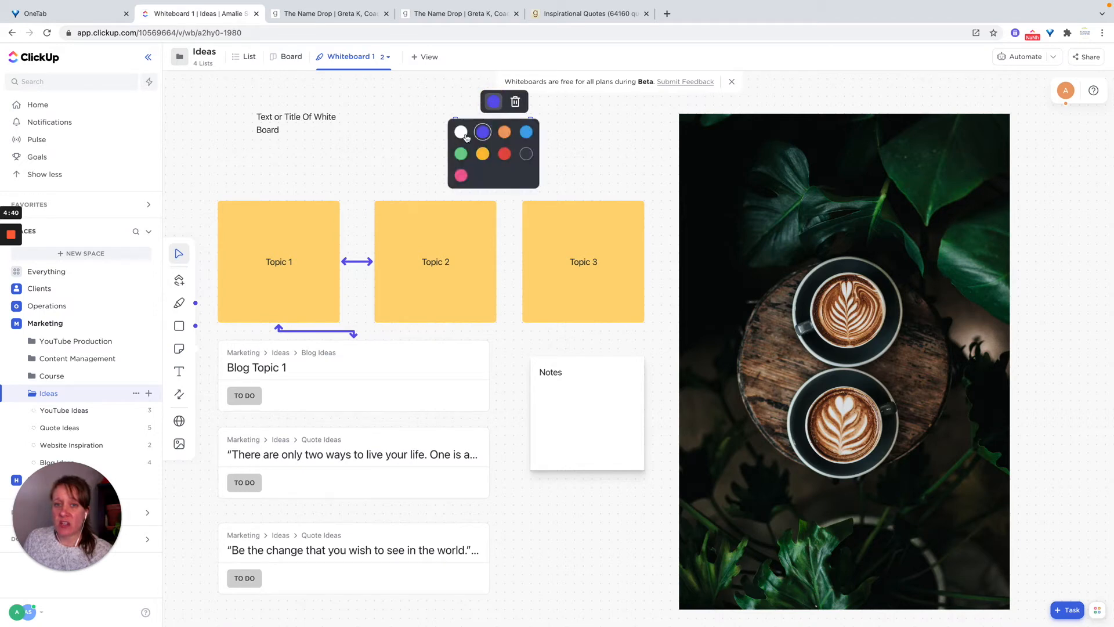
{"action": "left_click", "coordinate": [504, 132]}
{"action": "left_click", "coordinate": [584, 153]}
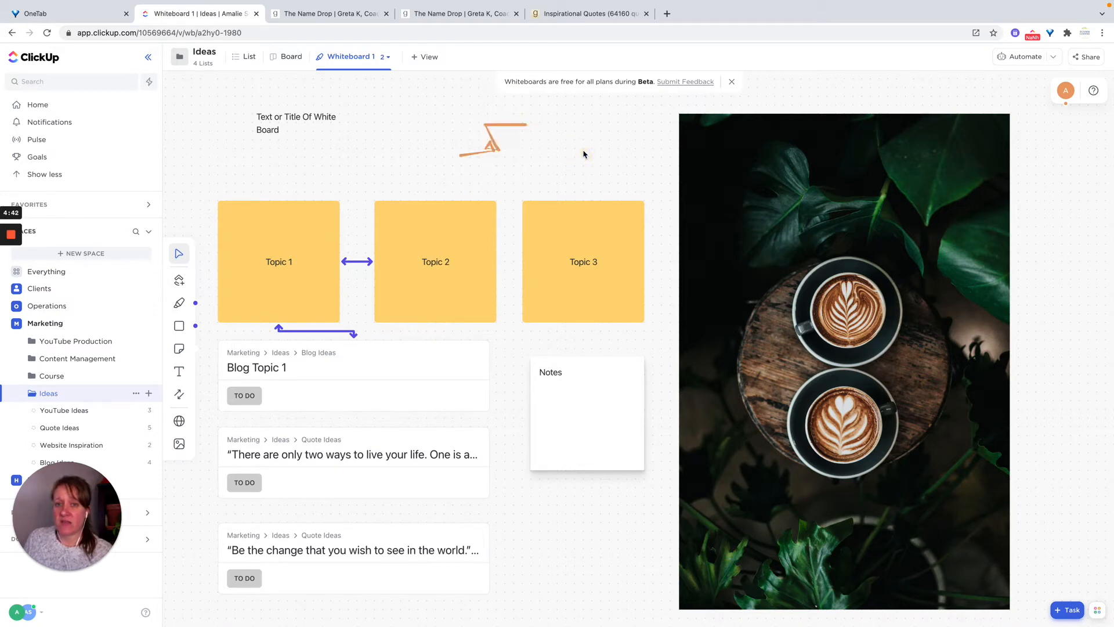
Delete the orange scribble above the Topic 2 note
{"action": "left_click_drag", "start_coordinate": [455, 118], "coordinate": [544, 160]}
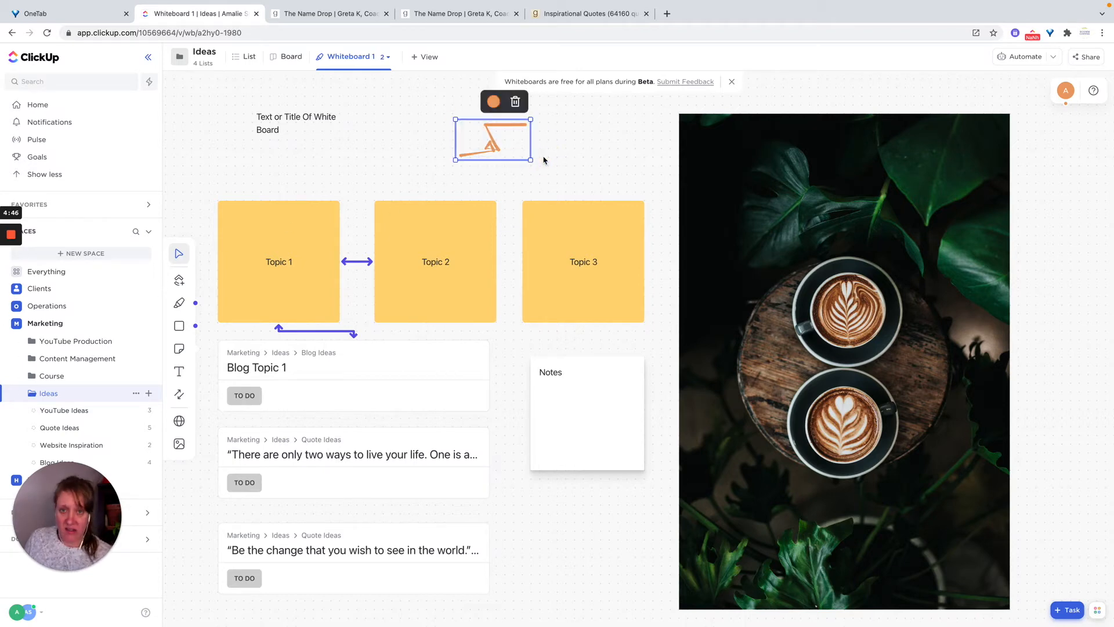
{"action": "left_click", "coordinate": [516, 103]}
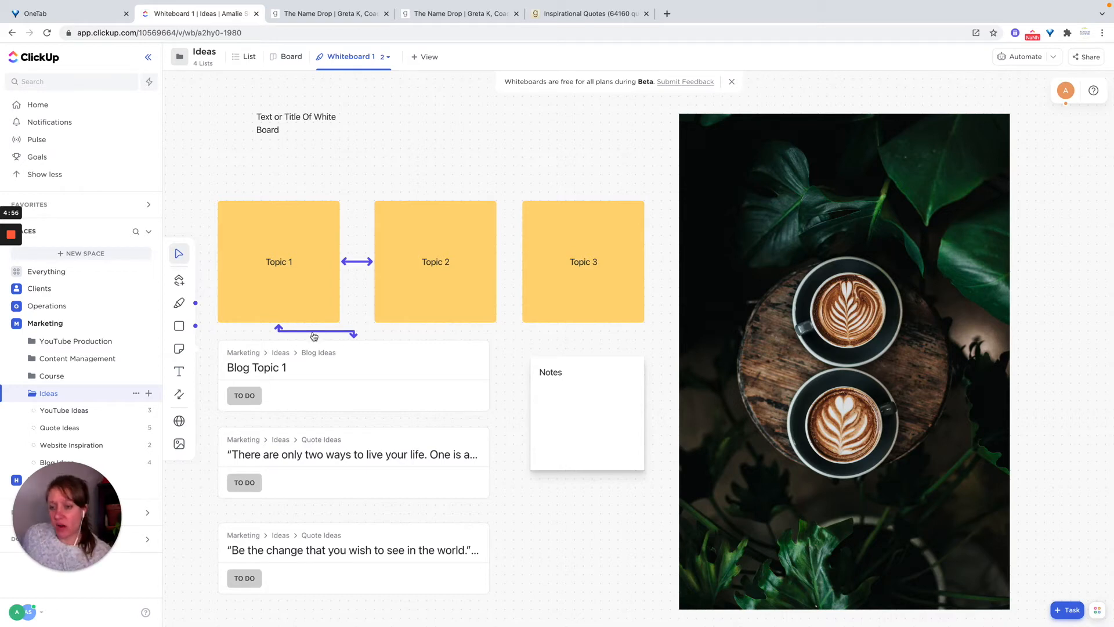
Add a bookmark to the whiteboard using the URL of The Name Drop web page
{"action": "left_click", "coordinate": [180, 422]}
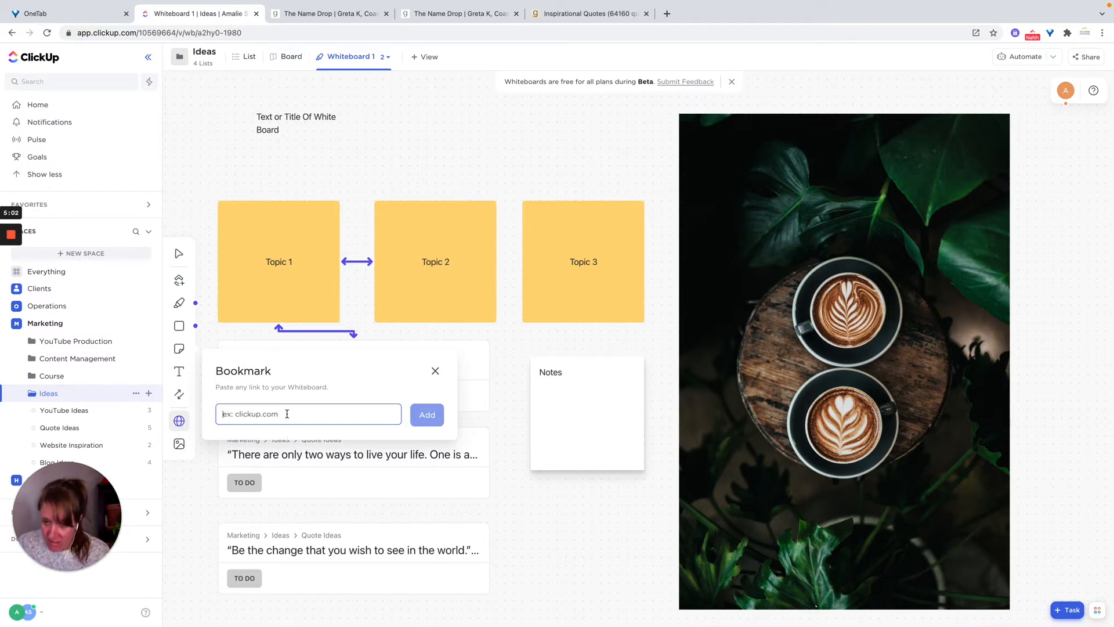
{"action": "type", "text": "https://www.gretak.com/the-name-drop-2/"}
{"action": "left_click", "coordinate": [420, 422]}
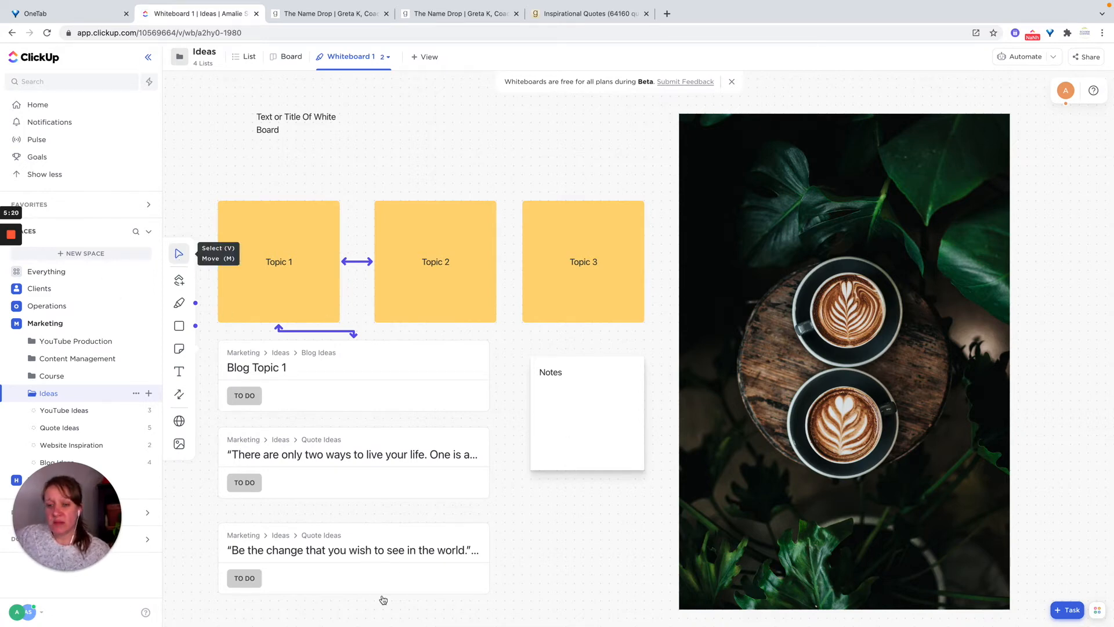
Move the Topic 1 note left, farther from the Topic 2 note and clear of the Blog Topic 1 card, keeping it in the row
{"action": "left_click", "coordinate": [179, 254]}
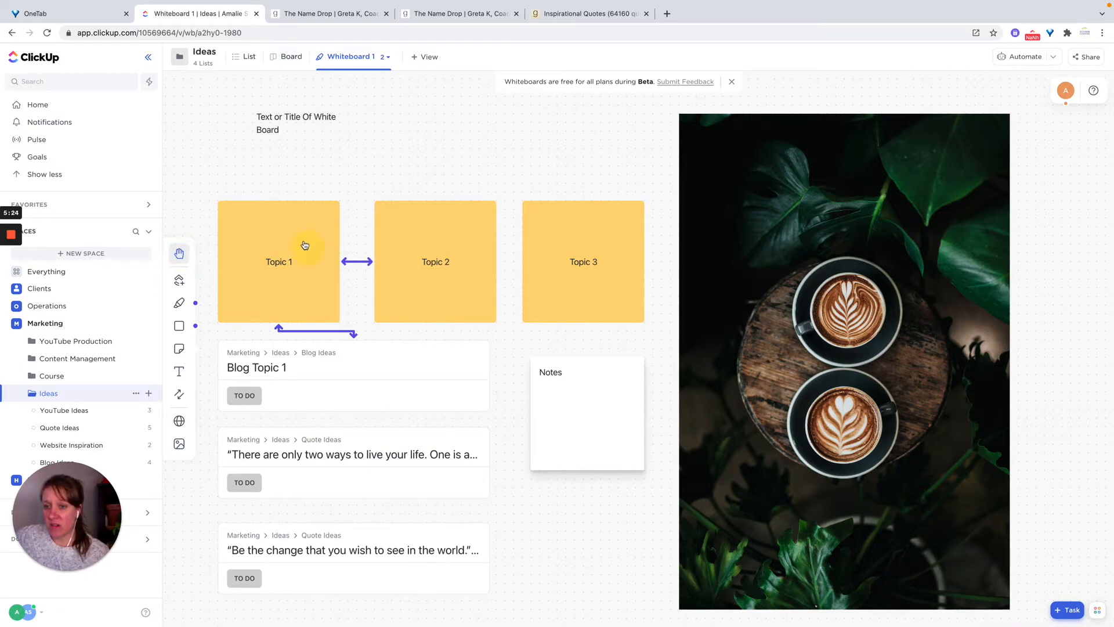
{"action": "scroll", "coordinate": [305, 245], "scroll_direction": "down", "scroll_amount": 3}
{"action": "scroll", "coordinate": [324, 224], "scroll_direction": "left", "scroll_amount": 2}
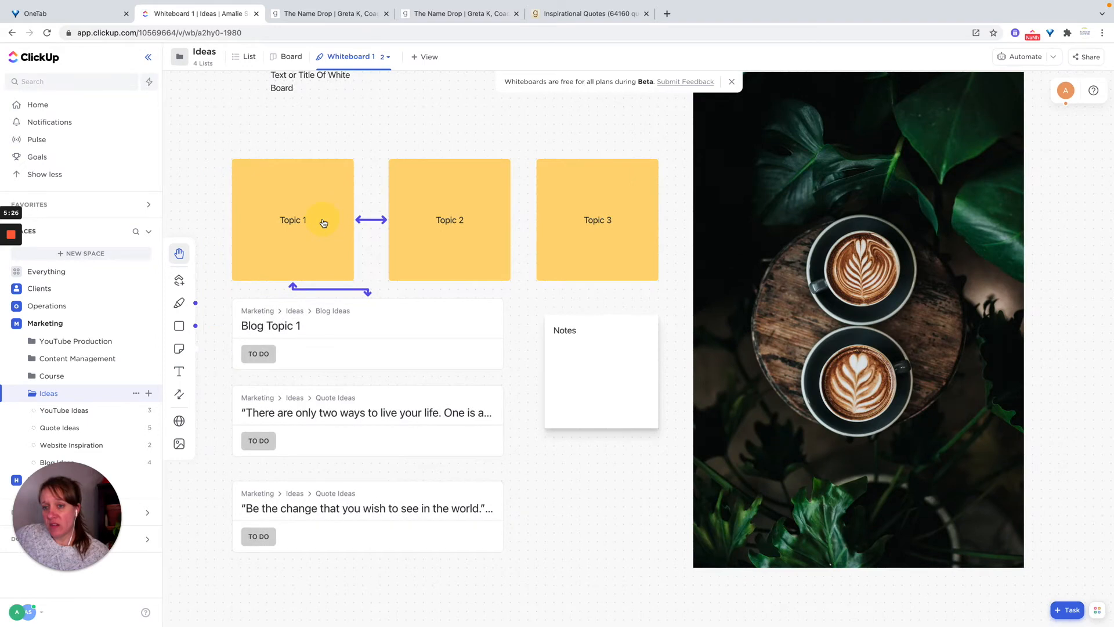
{"action": "left_click_drag", "start_coordinate": [323, 223], "coordinate": [264, 339]}
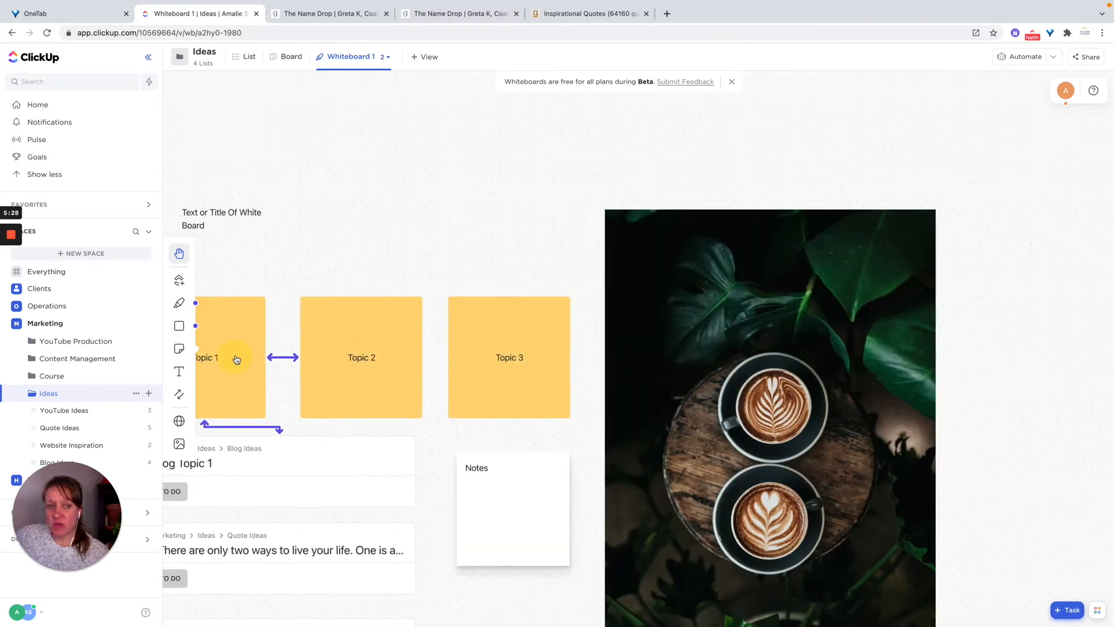
{"action": "left_click_drag", "start_coordinate": [461, 220], "coordinate": [458, 209]}
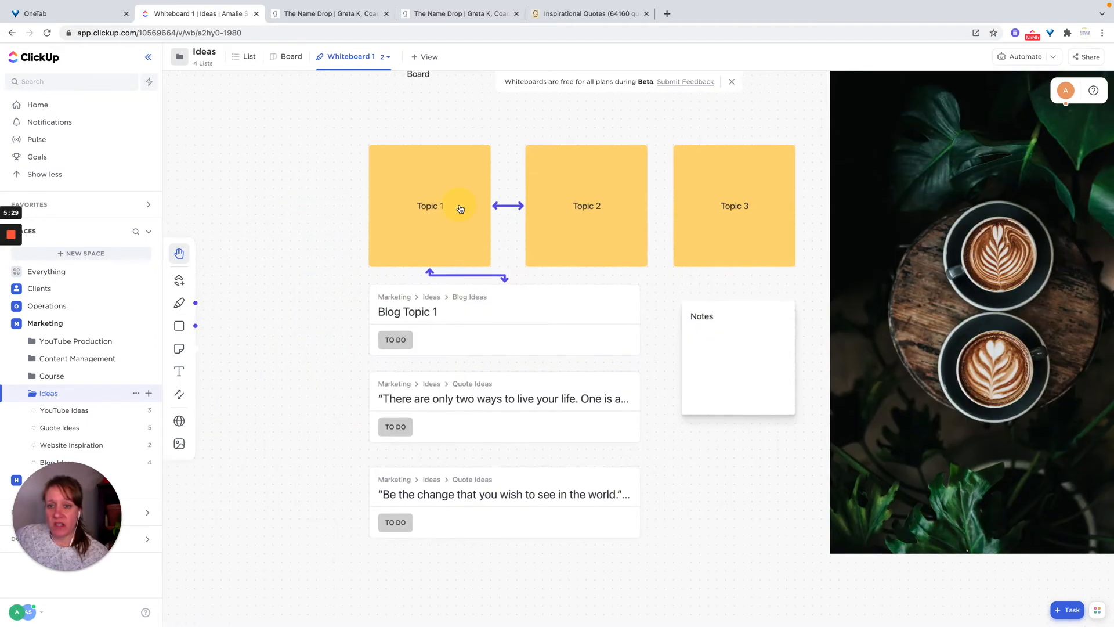
{"action": "left_click", "coordinate": [180, 260]}
{"action": "left_click_drag", "start_coordinate": [417, 249], "coordinate": [301, 252]}
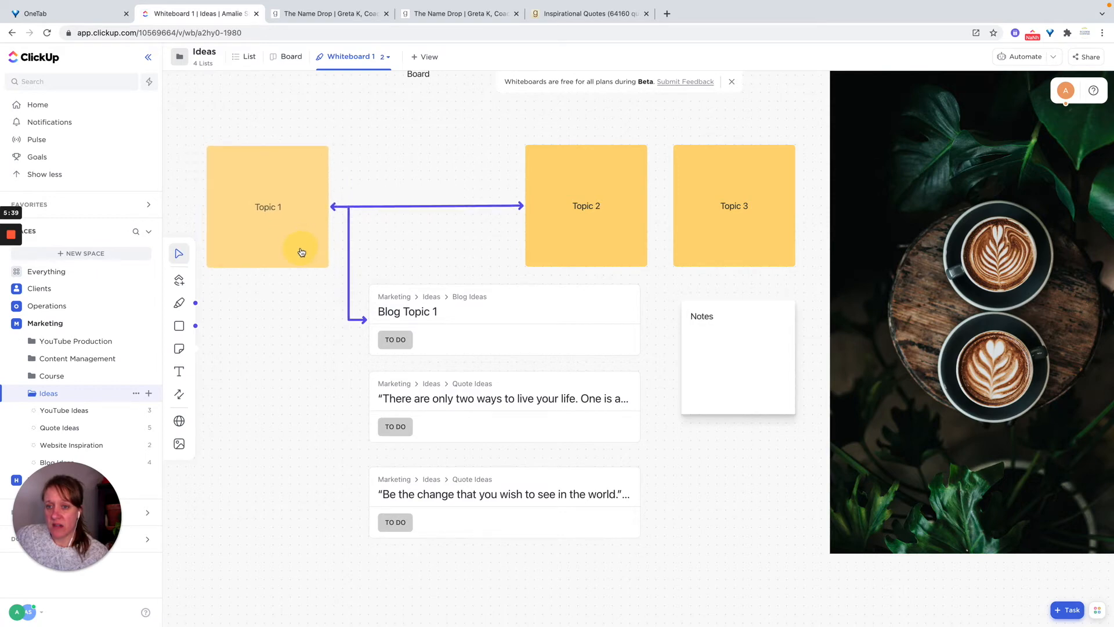
Upload the 4 MB Unsplash espresso machine photo from Downloads and position it below the task cards
{"action": "left_click", "coordinate": [178, 255]}
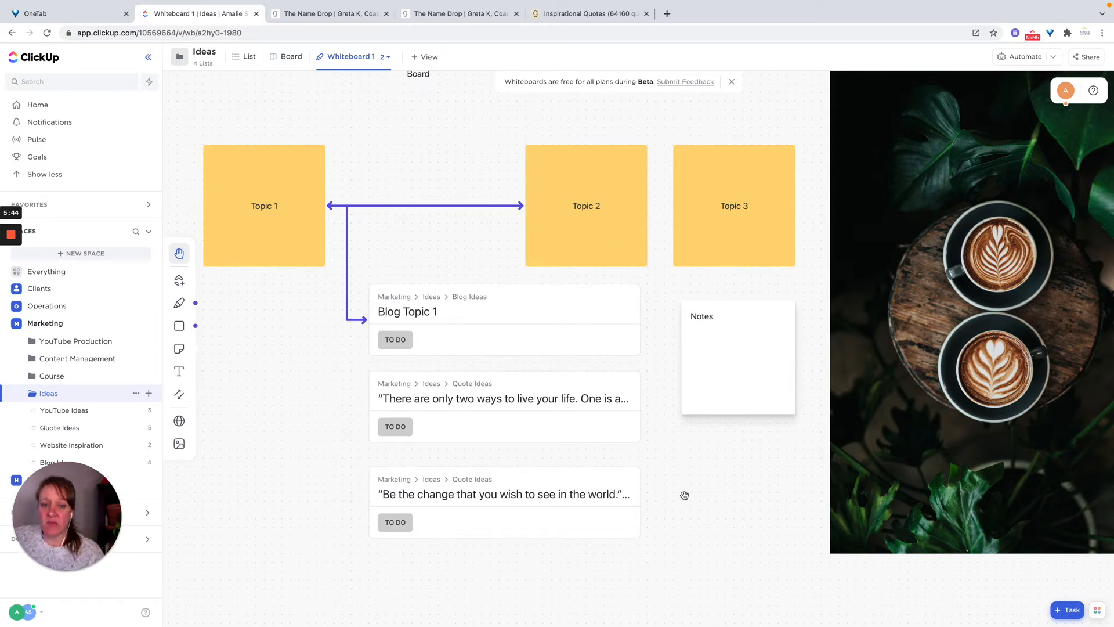
{"action": "left_click_drag", "start_coordinate": [664, 490], "coordinate": [612, 333]}
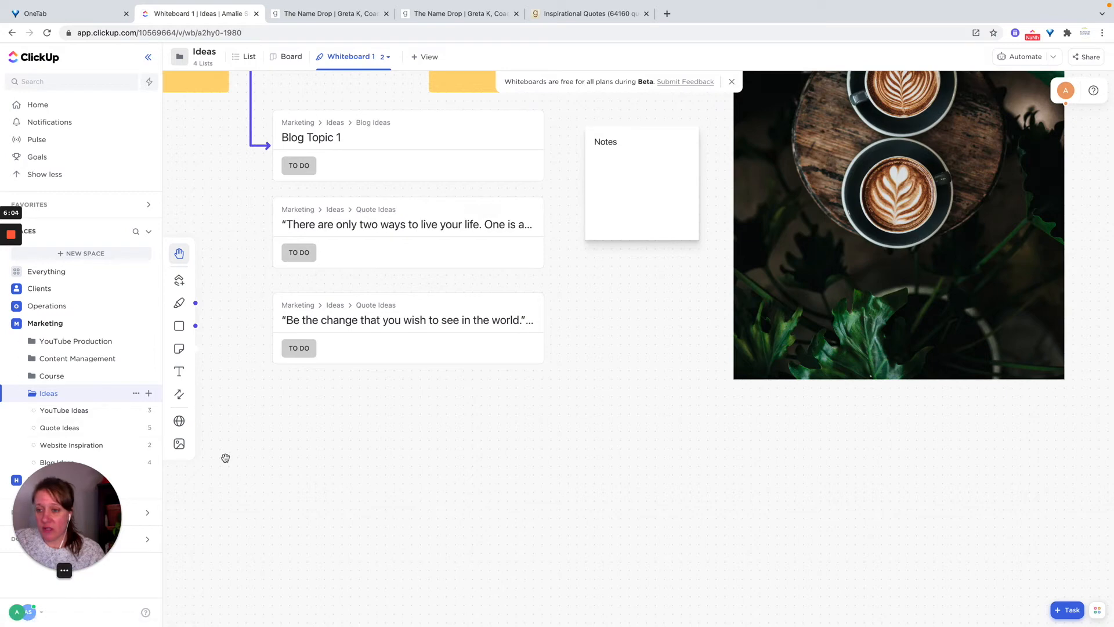
{"action": "left_click", "coordinate": [180, 451]}
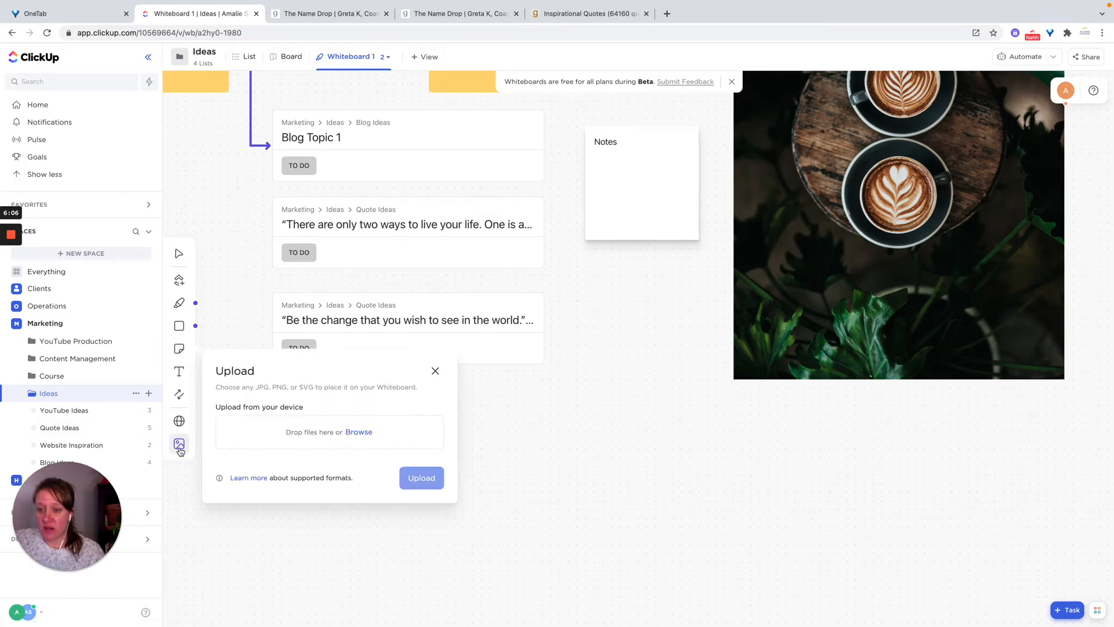
{"action": "left_click", "coordinate": [357, 434]}
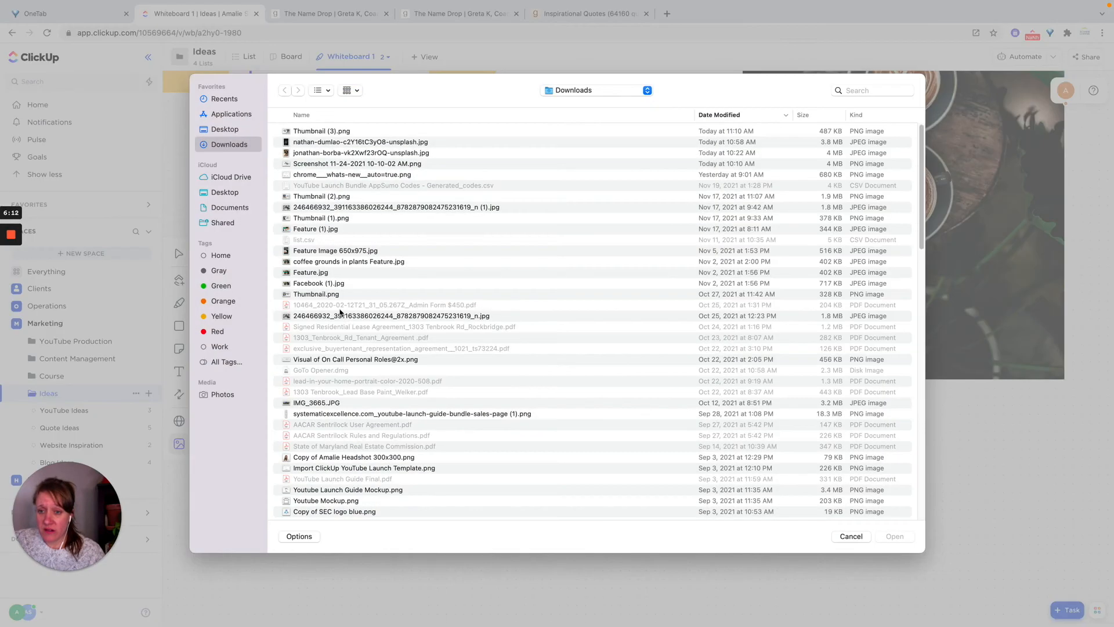
{"action": "left_click", "coordinate": [336, 155]}
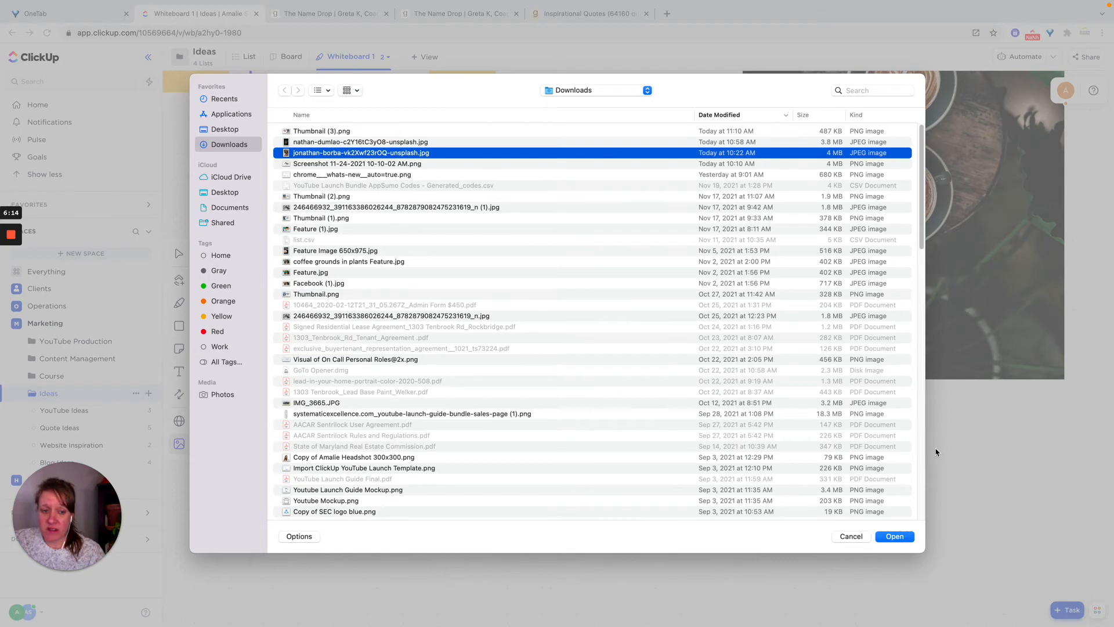
{"action": "left_click", "coordinate": [901, 541]}
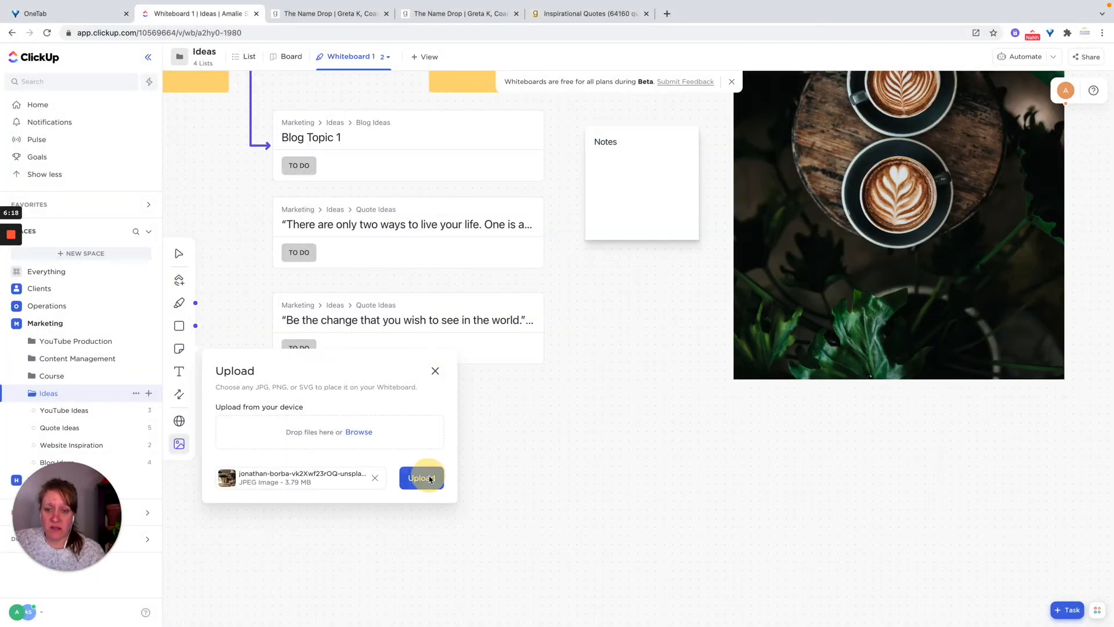
{"action": "left_click", "coordinate": [433, 480]}
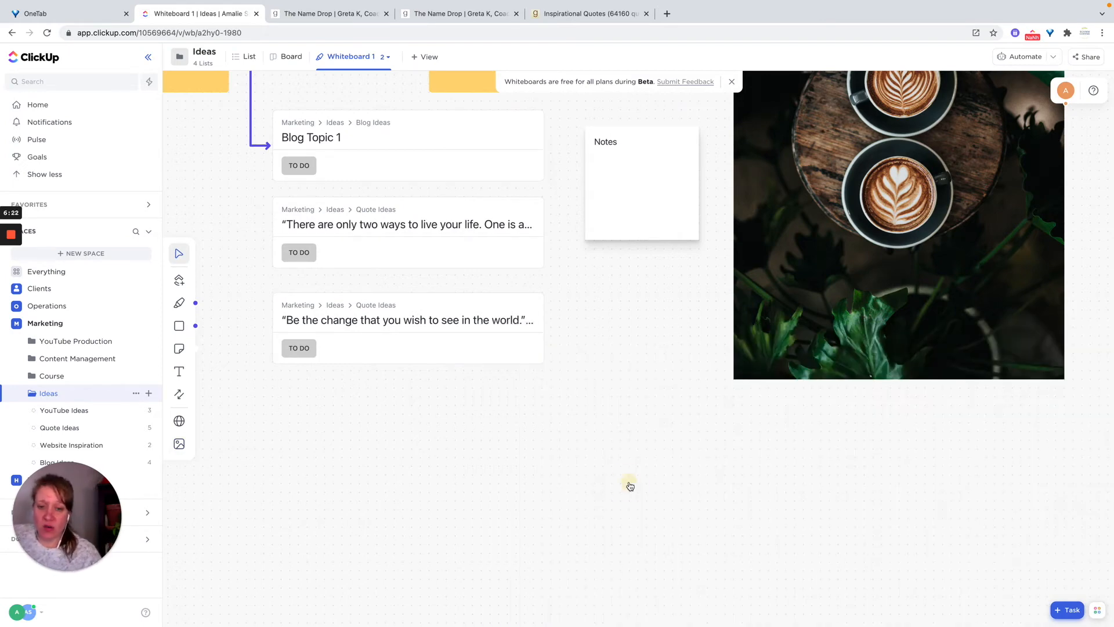
{"action": "left_click", "coordinate": [473, 319]}
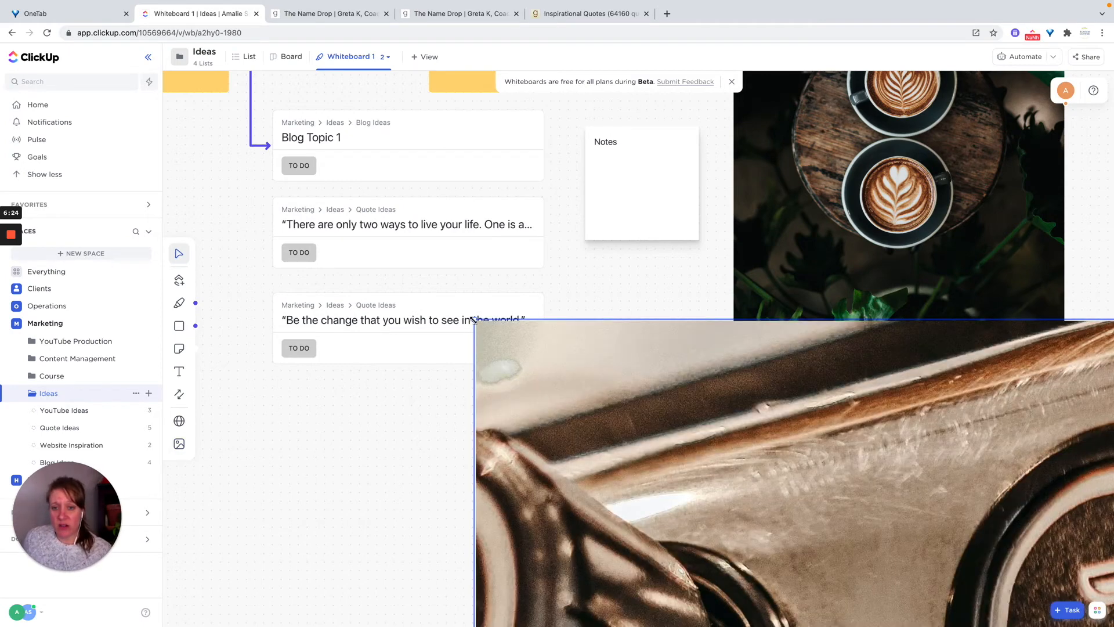
{"action": "left_click_drag", "start_coordinate": [474, 320], "coordinate": [597, 442]}
{"action": "left_click_drag", "start_coordinate": [843, 602], "coordinate": [708, 524]}
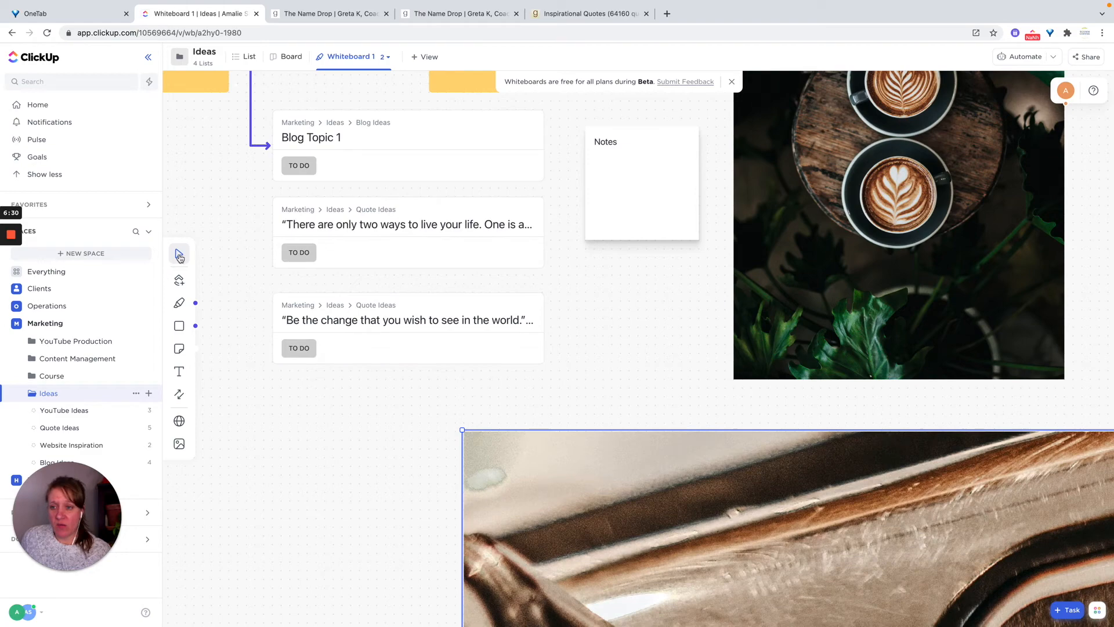
Shrink the oversized espresso machine photo from its lower-right corner
{"action": "left_click_drag", "start_coordinate": [712, 507], "coordinate": [373, 138]}
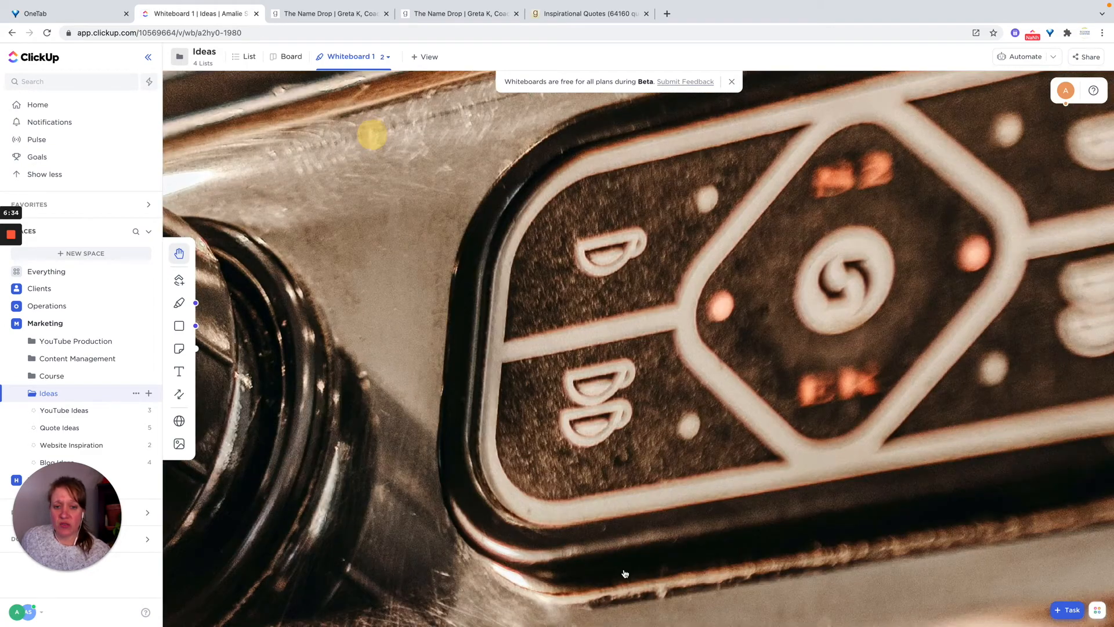
{"action": "left_click_drag", "start_coordinate": [990, 586], "coordinate": [490, 321]}
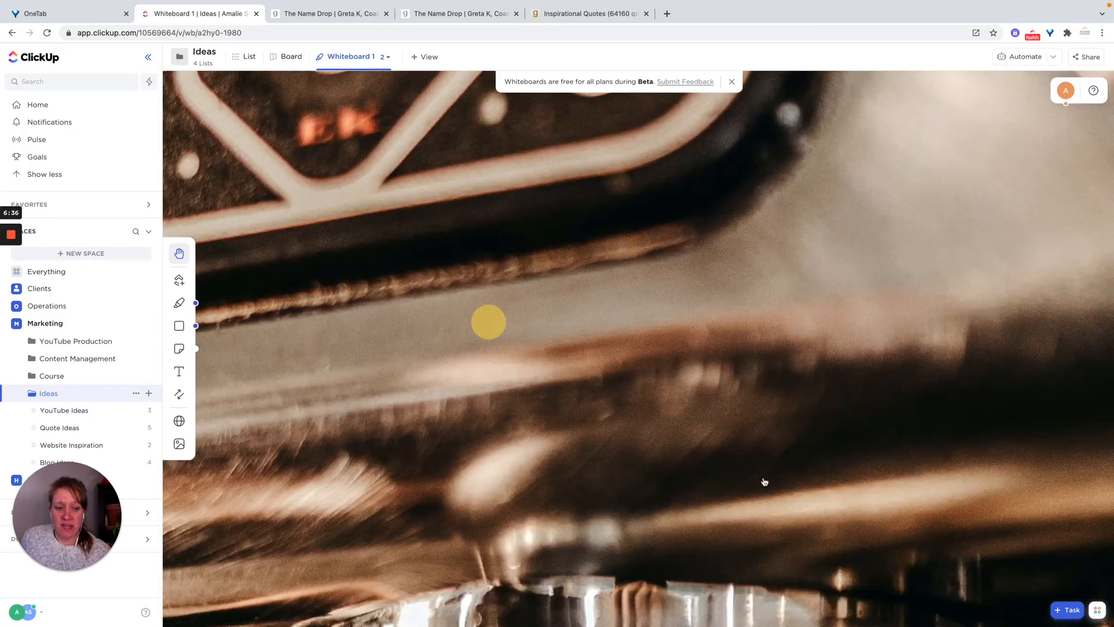
{"action": "left_click_drag", "start_coordinate": [800, 478], "coordinate": [387, 253]}
{"action": "left_click_drag", "start_coordinate": [647, 552], "coordinate": [679, 293]}
{"action": "left_click_drag", "start_coordinate": [737, 543], "coordinate": [596, 237]}
{"action": "left_click_drag", "start_coordinate": [549, 540], "coordinate": [704, 244]}
{"action": "left_click_drag", "start_coordinate": [712, 497], "coordinate": [684, 242]}
{"action": "left_click_drag", "start_coordinate": [688, 531], "coordinate": [674, 401]}
{"action": "left_click_drag", "start_coordinate": [672, 231], "coordinate": [672, 227]}
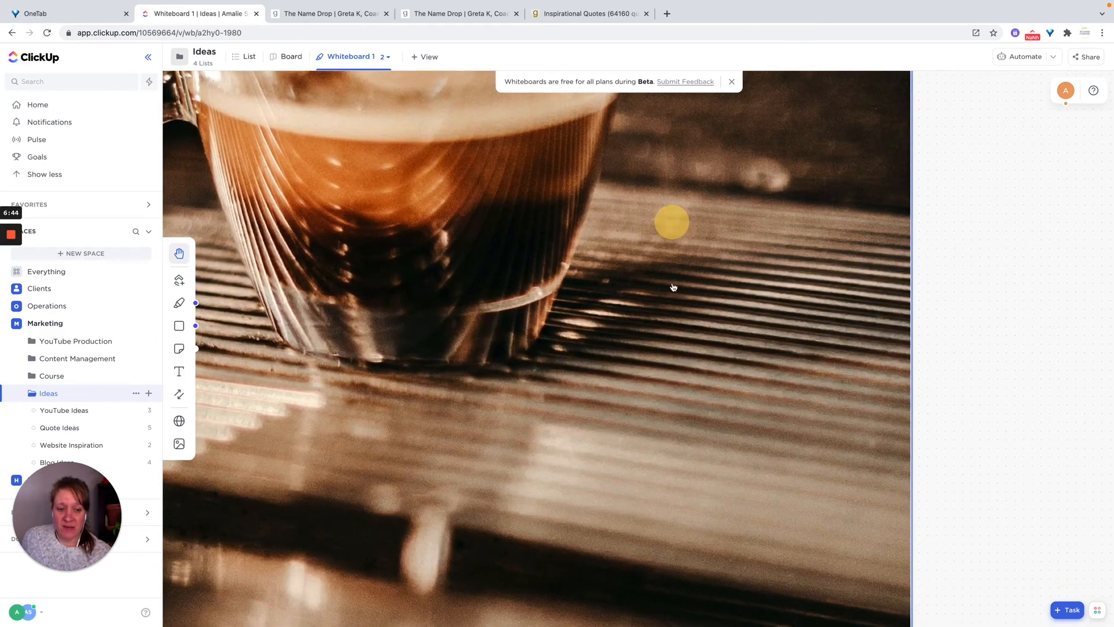
{"action": "left_click_drag", "start_coordinate": [634, 473], "coordinate": [643, 207]}
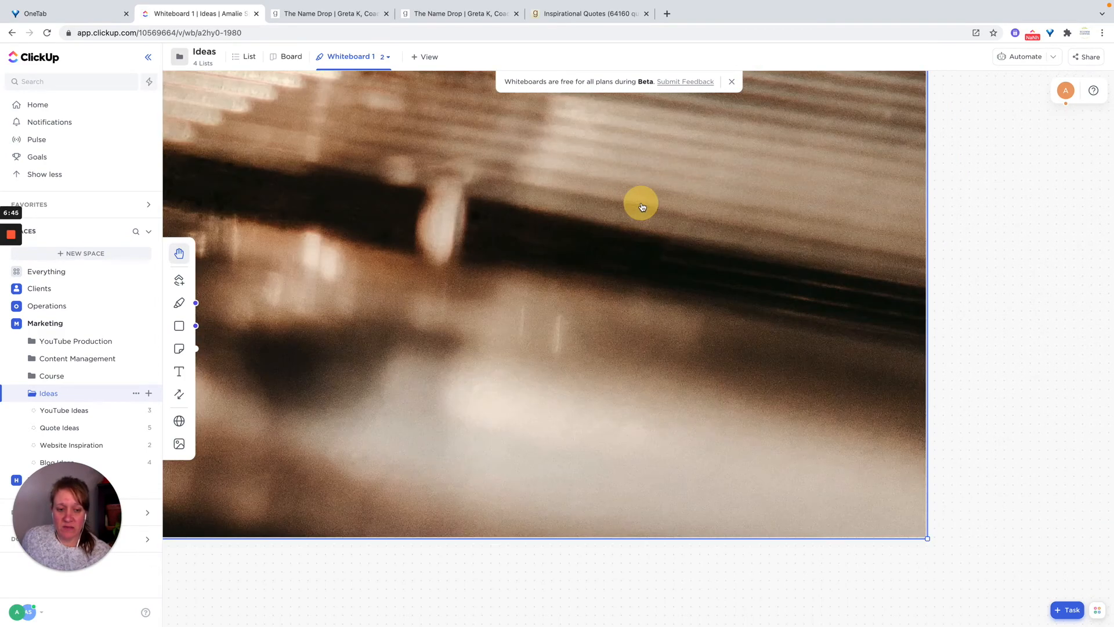
{"action": "left_click", "coordinate": [179, 254]}
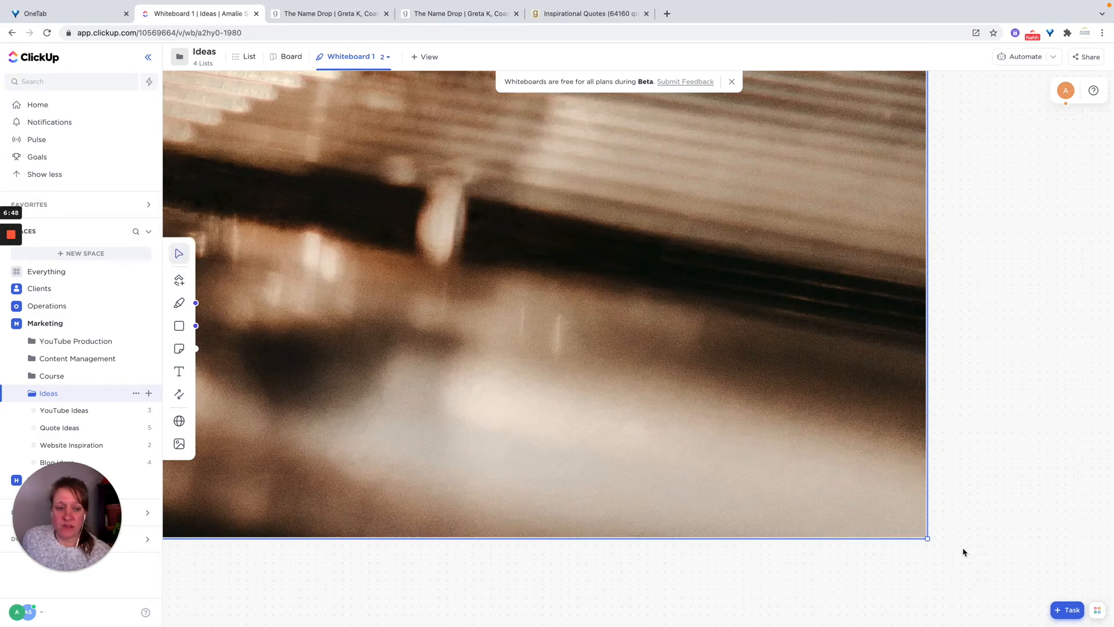
{"action": "left_click_drag", "start_coordinate": [928, 538], "coordinate": [265, 240]}
Reduce the espresso machine photo further from its lower-right corner in two more passes
{"action": "left_click", "coordinate": [179, 254]}
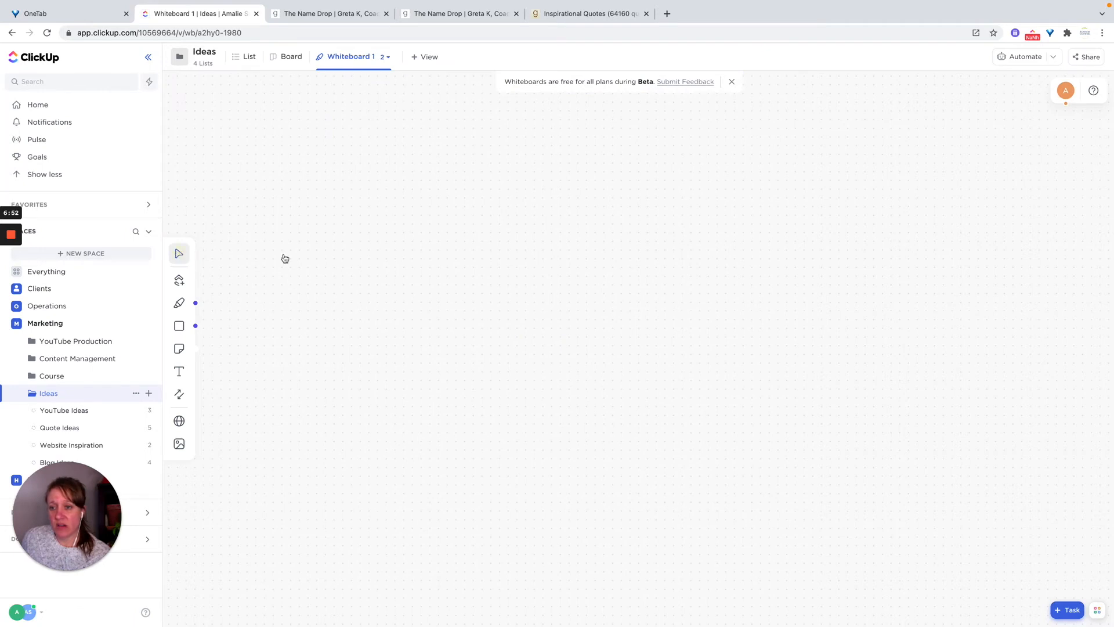
{"action": "left_click_drag", "start_coordinate": [486, 540], "coordinate": [450, 455]}
{"action": "left_click_drag", "start_coordinate": [336, 225], "coordinate": [542, 515]}
{"action": "left_click_drag", "start_coordinate": [355, 250], "coordinate": [525, 501]}
{"action": "left_click", "coordinate": [178, 253]}
{"action": "left_click_drag", "start_coordinate": [798, 451], "coordinate": [370, 241]}
{"action": "left_click", "coordinate": [178, 253]}
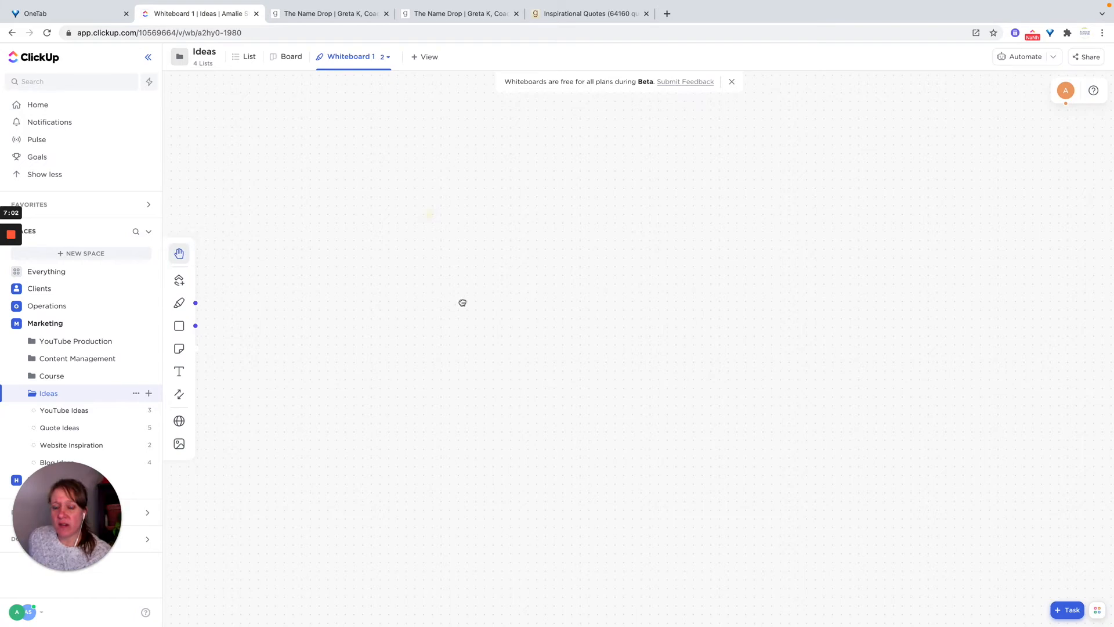
{"action": "left_click_drag", "start_coordinate": [463, 302], "coordinate": [542, 552]}
{"action": "left_click_drag", "start_coordinate": [441, 220], "coordinate": [657, 578]}
{"action": "left_click", "coordinate": [180, 254]}
{"action": "left_click_drag", "start_coordinate": [714, 513], "coordinate": [295, 287]}
{"action": "left_click_drag", "start_coordinate": [268, 200], "coordinate": [436, 499]}
Scale the espresso machine photo down until it is a little over half as wide as the coffee cups photo
{"action": "left_click", "coordinate": [179, 254]}
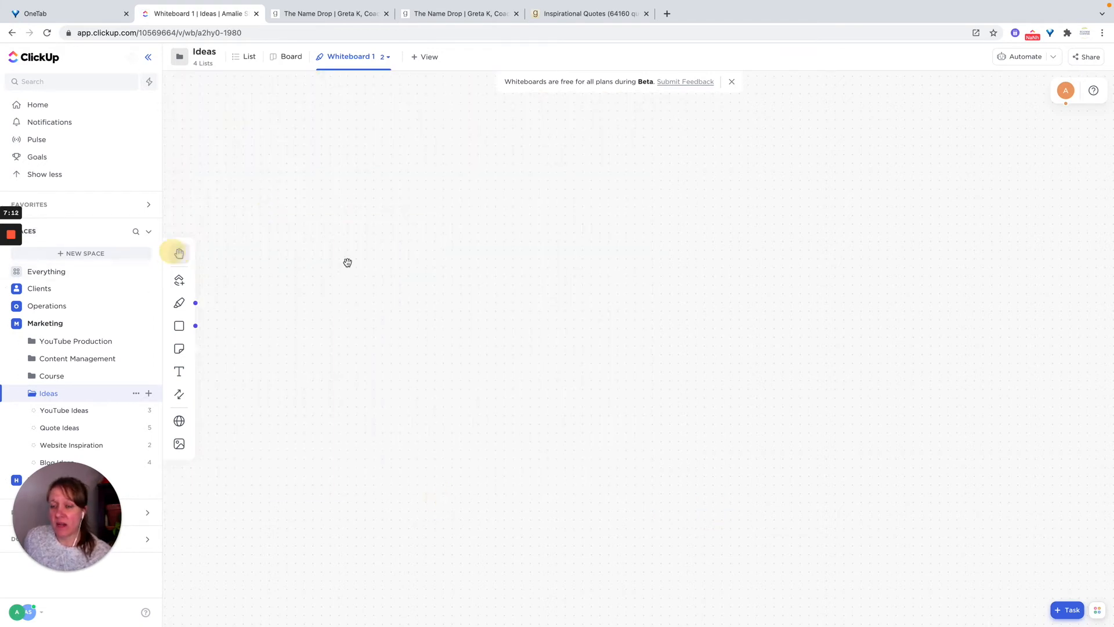
{"action": "left_click_drag", "start_coordinate": [368, 315], "coordinate": [390, 545]}
{"action": "left_click_drag", "start_coordinate": [396, 343], "coordinate": [621, 525]}
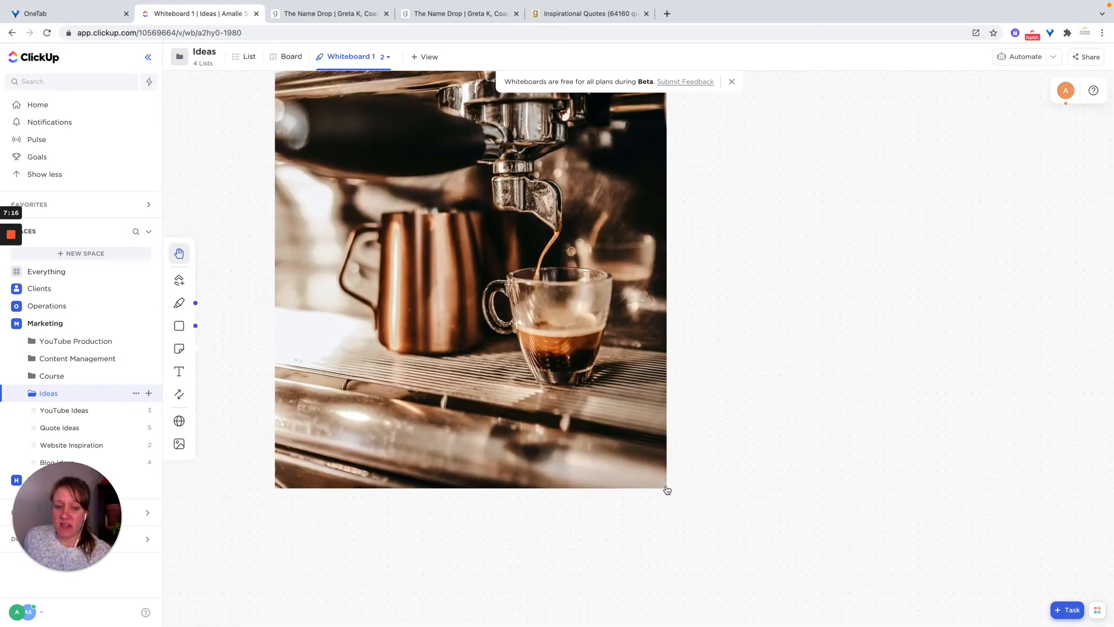
{"action": "left_click", "coordinate": [179, 253]}
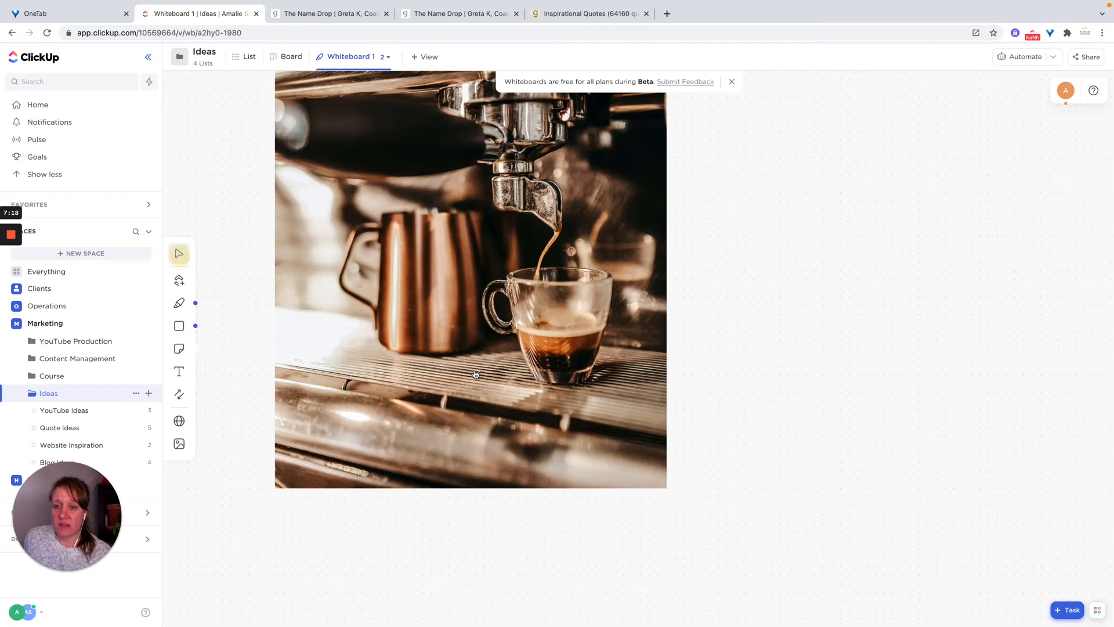
{"action": "left_click", "coordinate": [475, 374]}
{"action": "left_click_drag", "start_coordinate": [668, 490], "coordinate": [459, 343]}
Move the espresso machine photo directly beneath the coffee cups photo, aligned with its left edge
{"action": "left_click", "coordinate": [178, 255]}
{"action": "left_click_drag", "start_coordinate": [363, 261], "coordinate": [382, 625]}
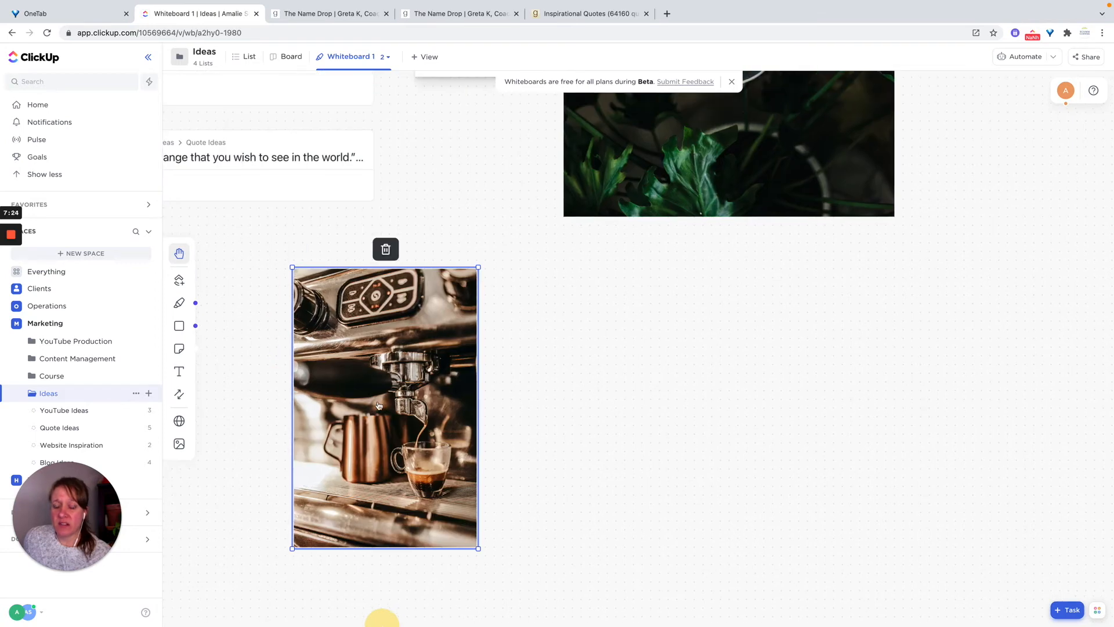
{"action": "left_click", "coordinate": [179, 254]}
{"action": "left_click", "coordinate": [451, 408]}
{"action": "left_click_drag", "start_coordinate": [387, 399], "coordinate": [660, 367]}
{"action": "left_click", "coordinate": [443, 382]}
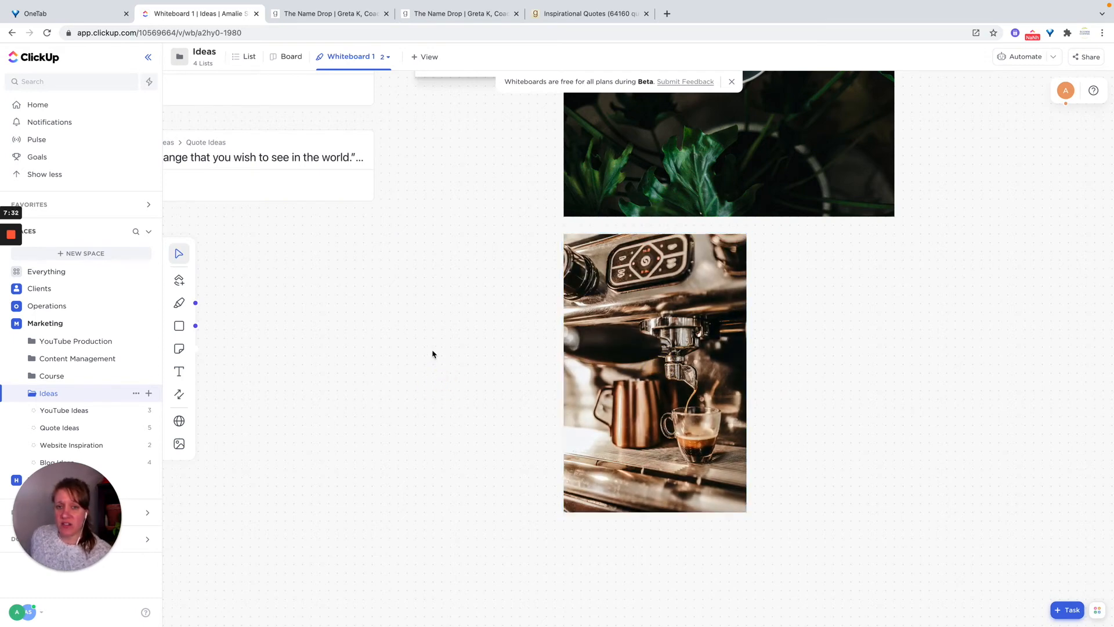
{"action": "scroll", "coordinate": [441, 378], "scroll_direction": "up", "scroll_amount": 5}
{"action": "scroll", "coordinate": [449, 389], "scroll_direction": "up", "scroll_amount": 5}
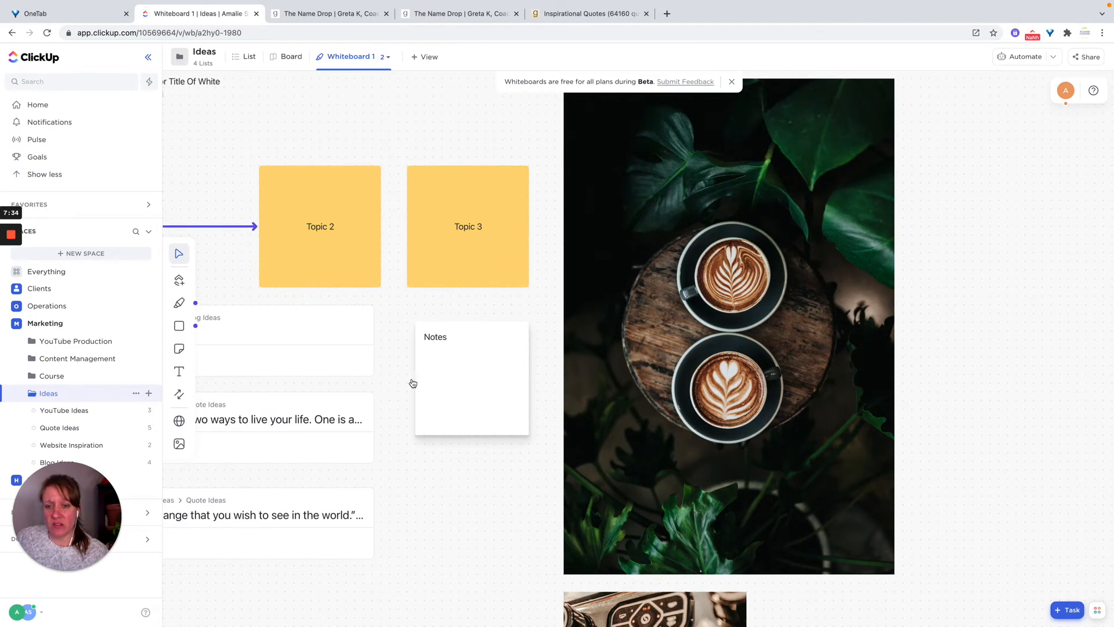
{"action": "left_click_drag", "start_coordinate": [259, 297], "coordinate": [428, 316]}
{"action": "left_click", "coordinate": [229, 161]}
{"action": "left_click", "coordinate": [178, 253]}
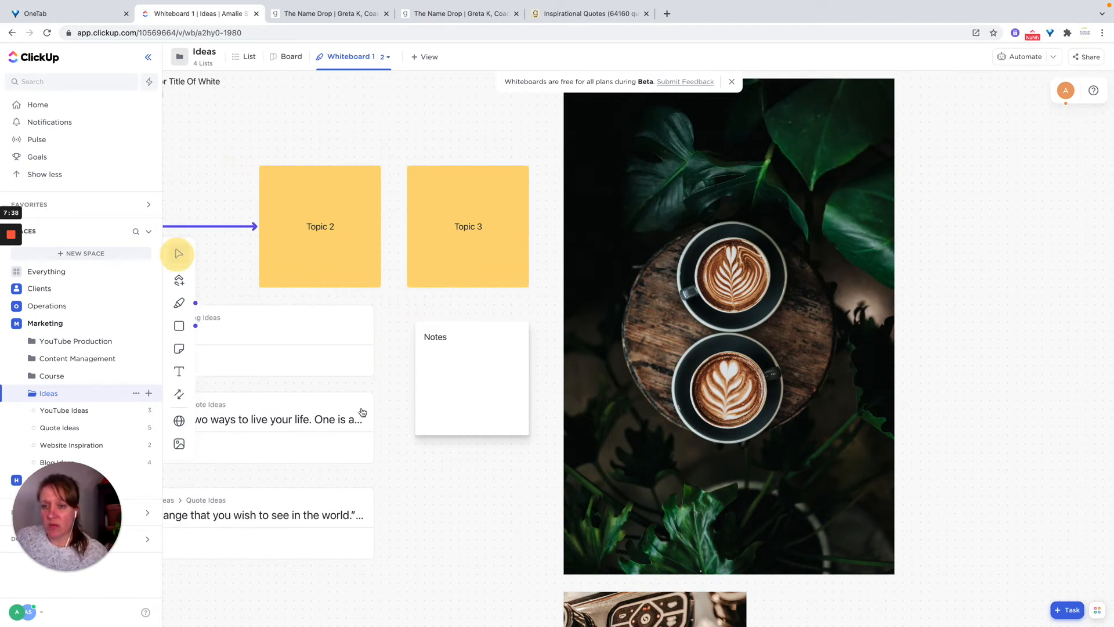
{"action": "left_click_drag", "start_coordinate": [294, 384], "coordinate": [528, 387]}
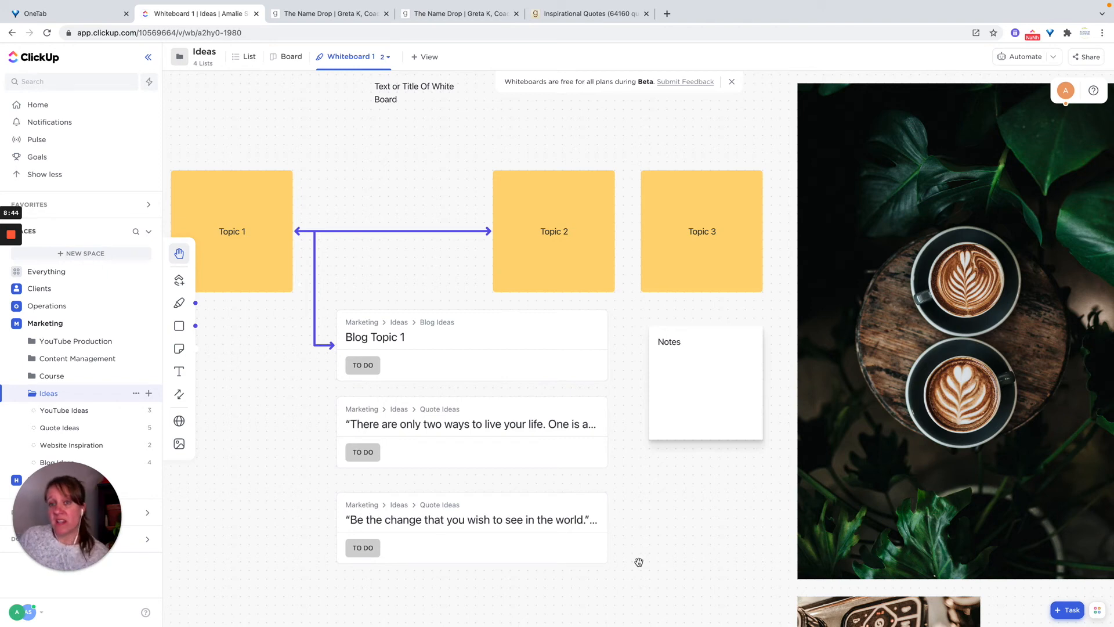
Switch to Whiteboard 2 and add a purple square shape labelled "Optin Page" near the upper left of the canvas
{"action": "left_click", "coordinate": [389, 59]}
{"action": "left_click", "coordinate": [357, 119]}
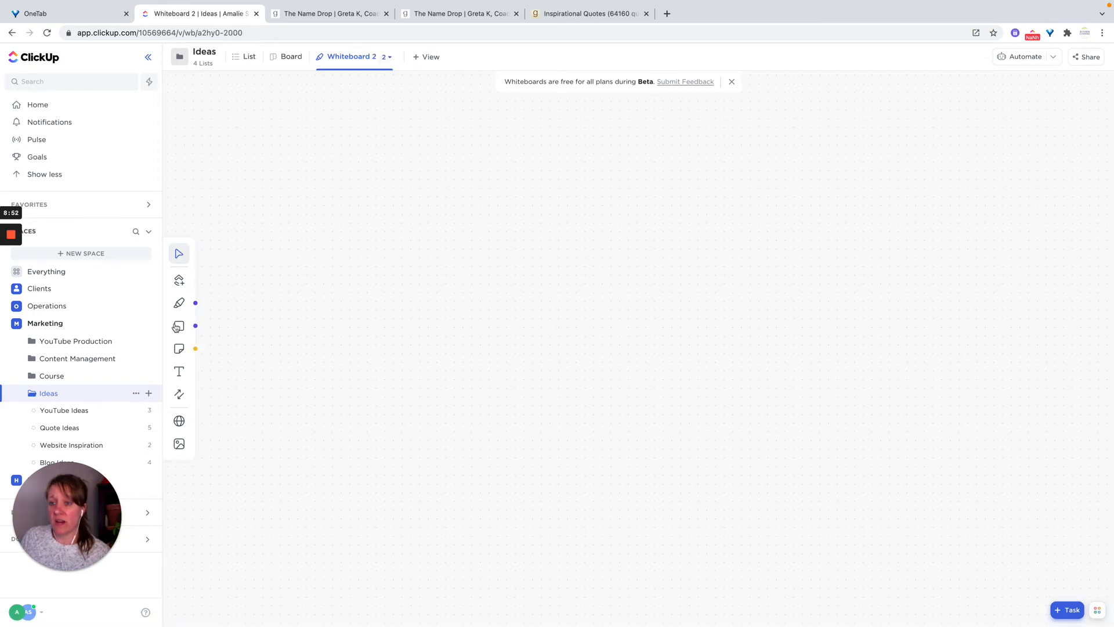
{"action": "left_click", "coordinate": [179, 326]}
{"action": "left_click", "coordinate": [261, 313]}
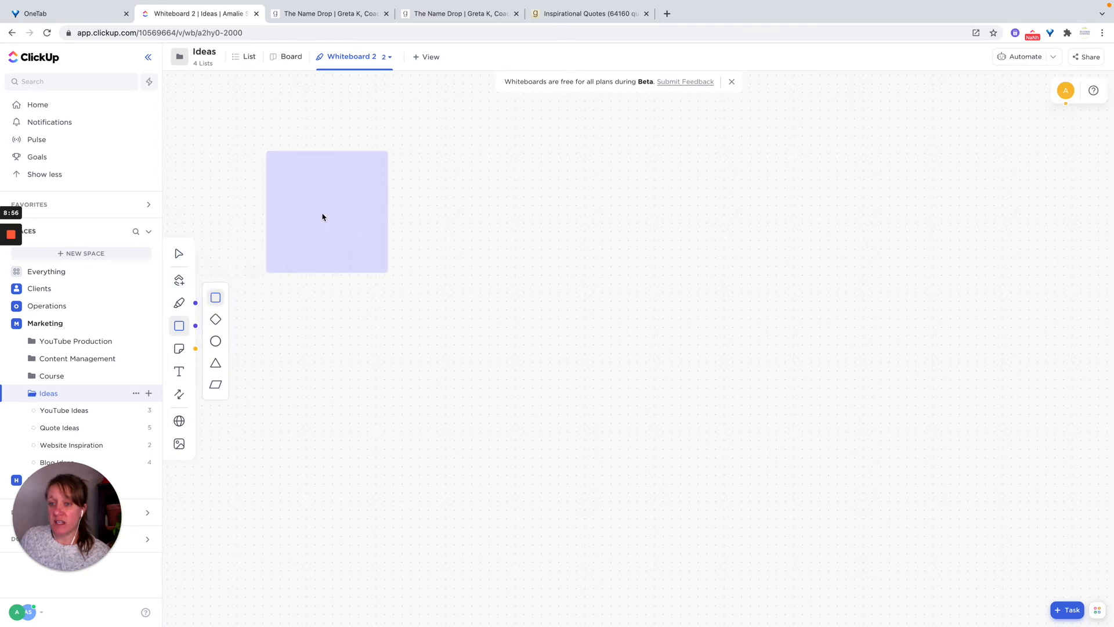
{"action": "left_click", "coordinate": [322, 213]}
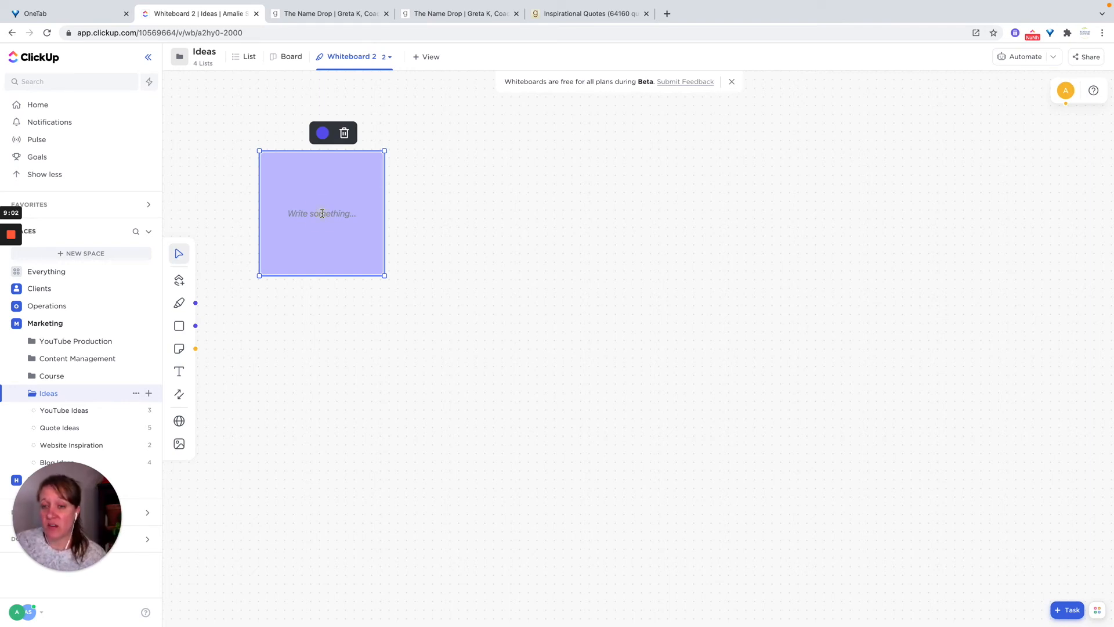
{"action": "type", "text": "O"}
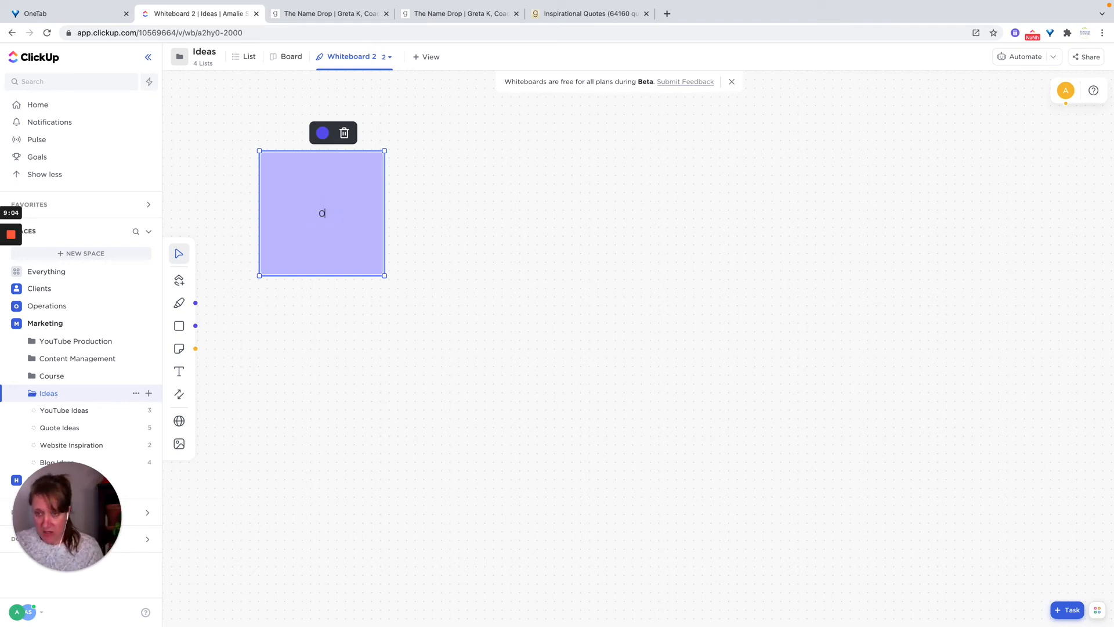
{"action": "type", "text": "pto"}
{"action": "key", "text": "BackSpace"}
{"action": "key", "text": "BackSpace"}
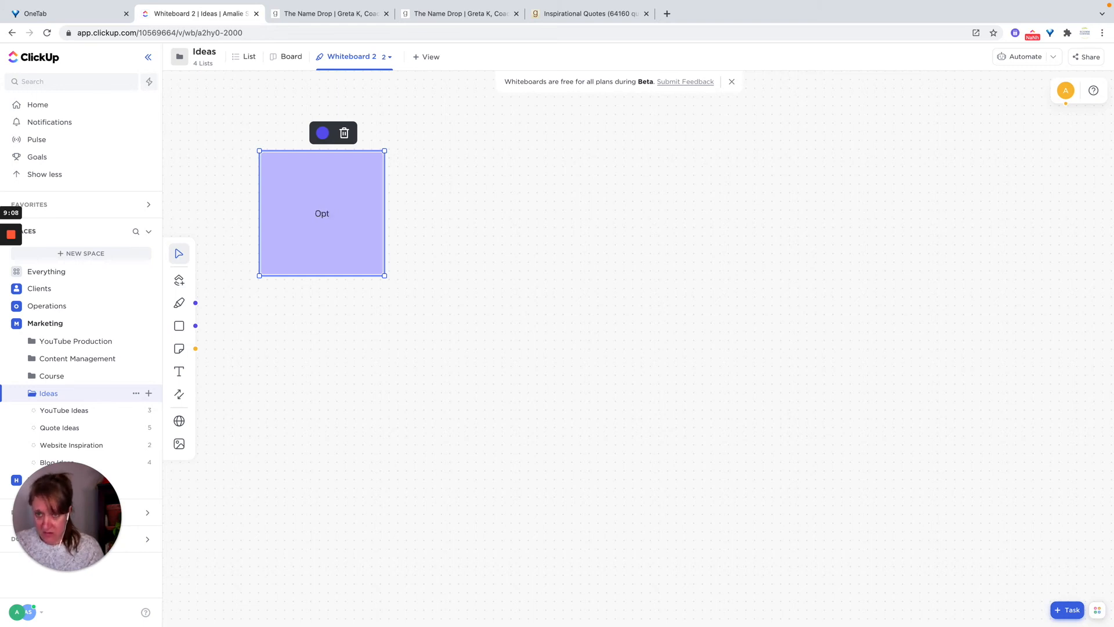
{"action": "type", "text": "in Page"}
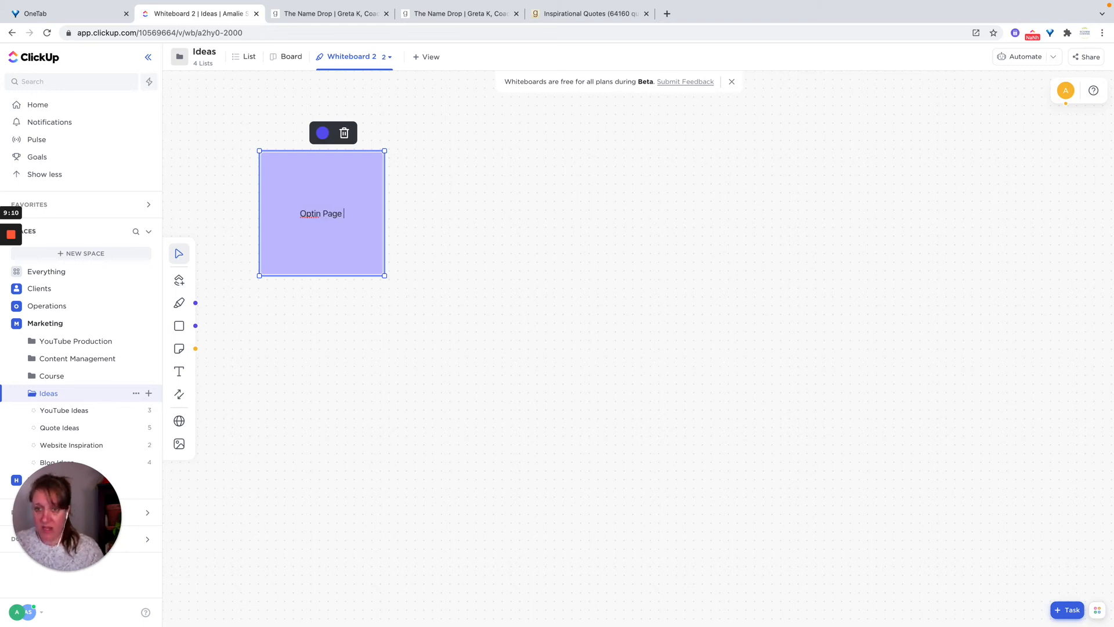
Add a second purple square to the right of the Optin Page shape and label it "Thank You Page"
{"action": "left_click", "coordinate": [178, 327]}
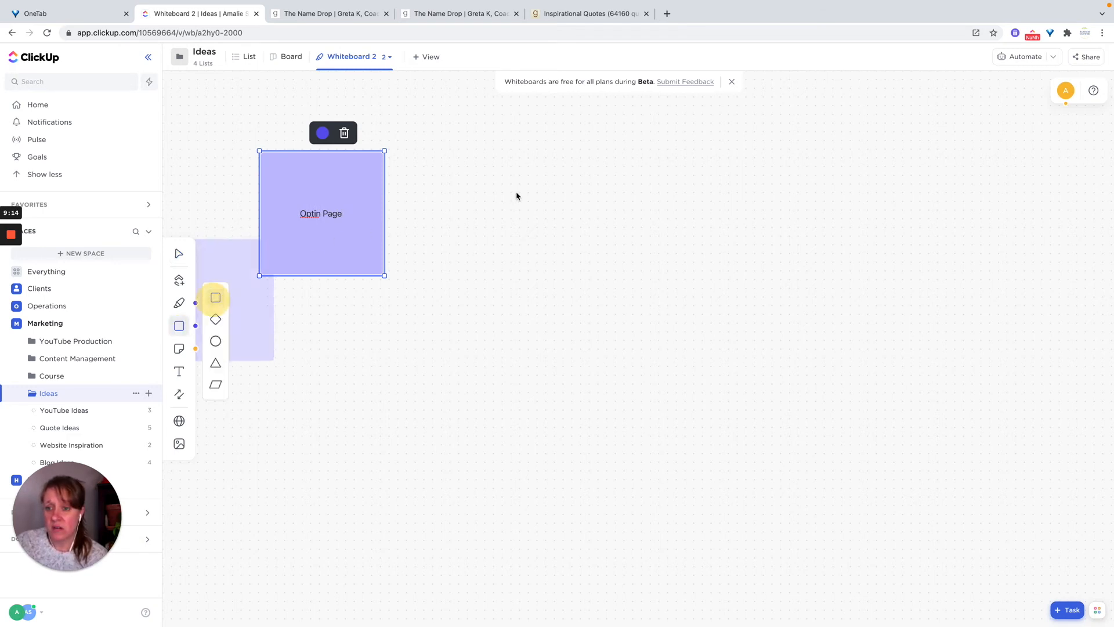
{"action": "left_click", "coordinate": [465, 215]}
{"action": "left_click", "coordinate": [464, 215]}
{"action": "type", "text": "Thank You Page"}
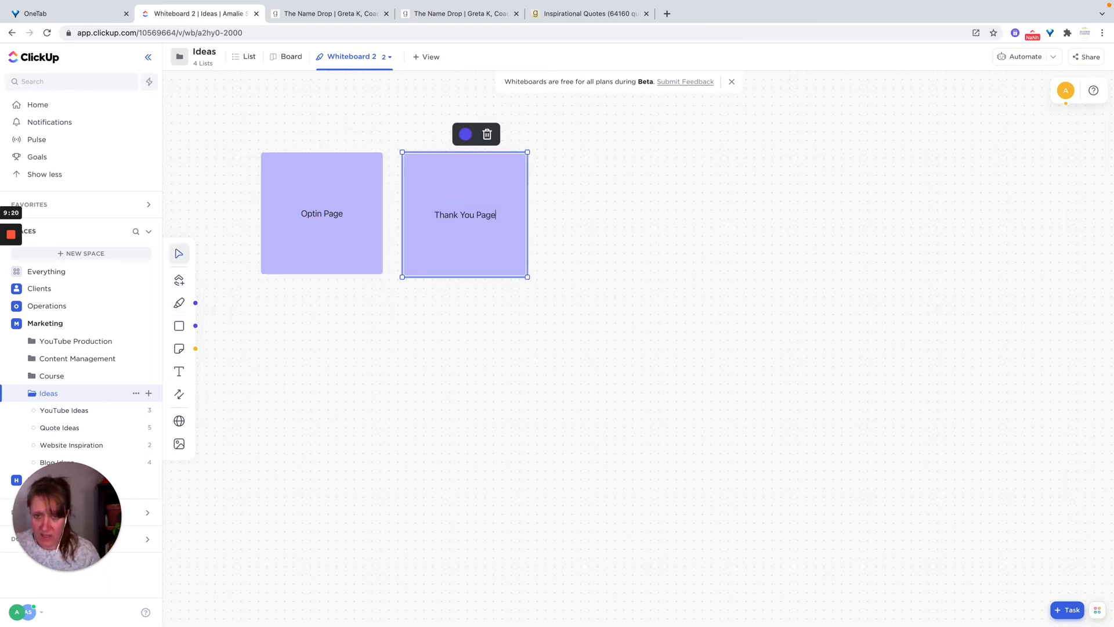
{"action": "left_click", "coordinate": [461, 407]}
Add a yellow sticky note below the two purple squares listing "Email #1", "Email #2" and "Email #3" on separate lines
{"action": "left_click", "coordinate": [179, 348]}
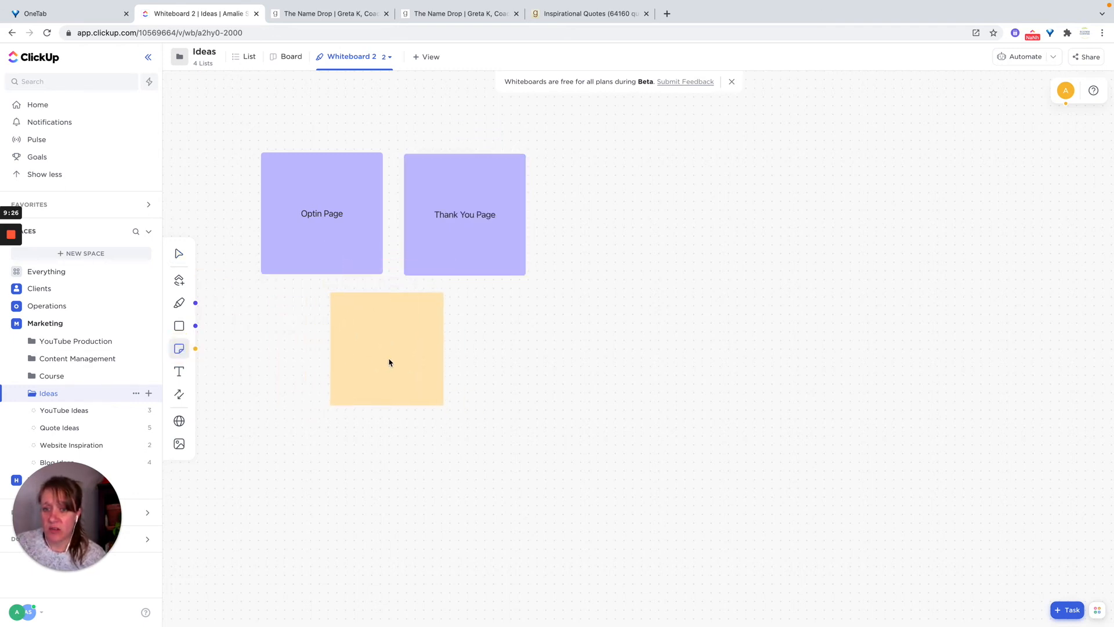
{"action": "left_click", "coordinate": [389, 363]}
{"action": "type", "text": "Em"}
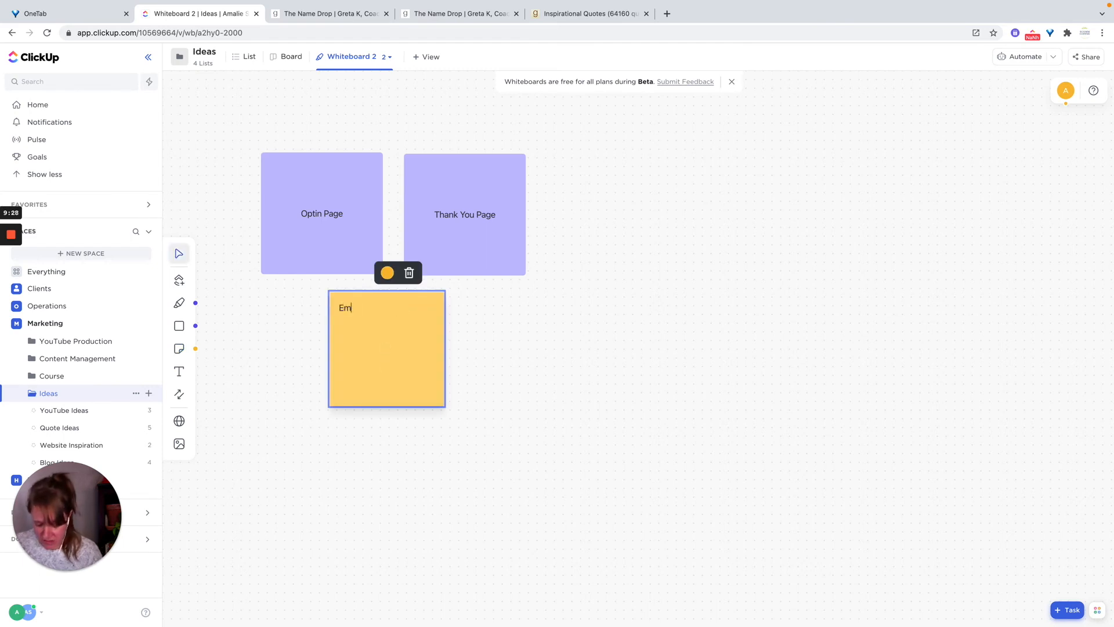
{"action": "type", "text": "ail #"}
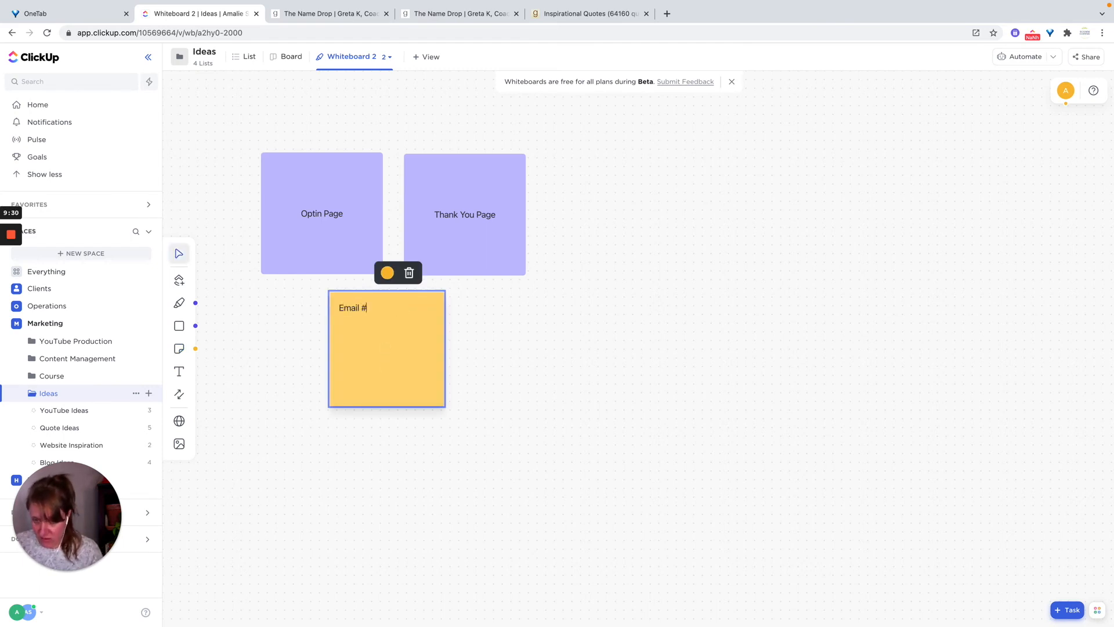
{"action": "type", "text": "1 Email"}
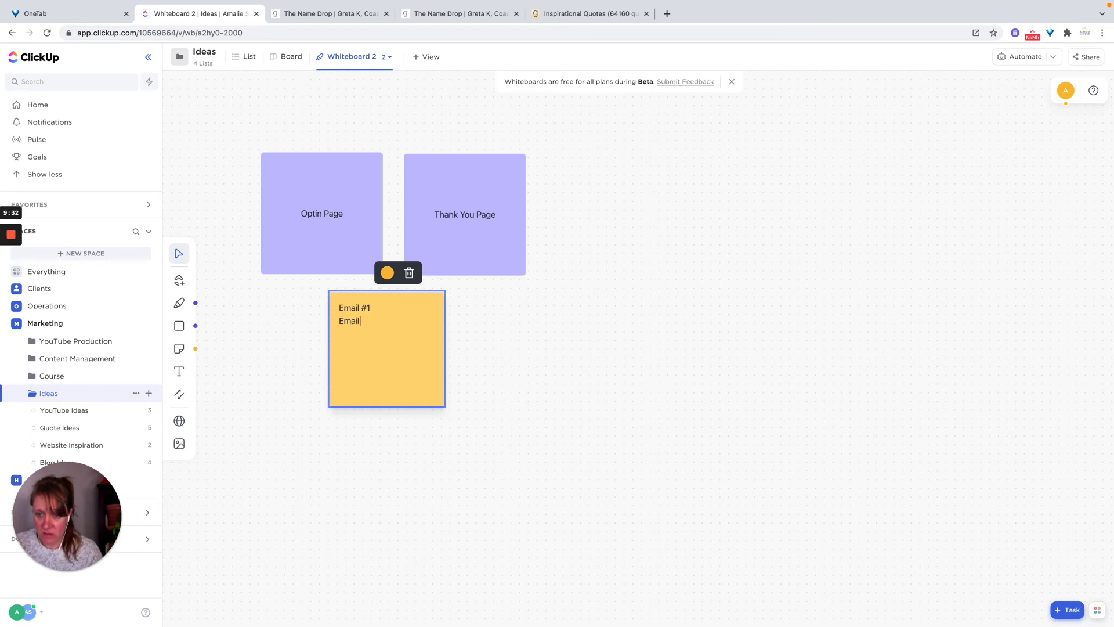
{"action": "type", "text": " #2 "}
{"action": "type", "text": "Email #"}
{"action": "type", "text": "3"}
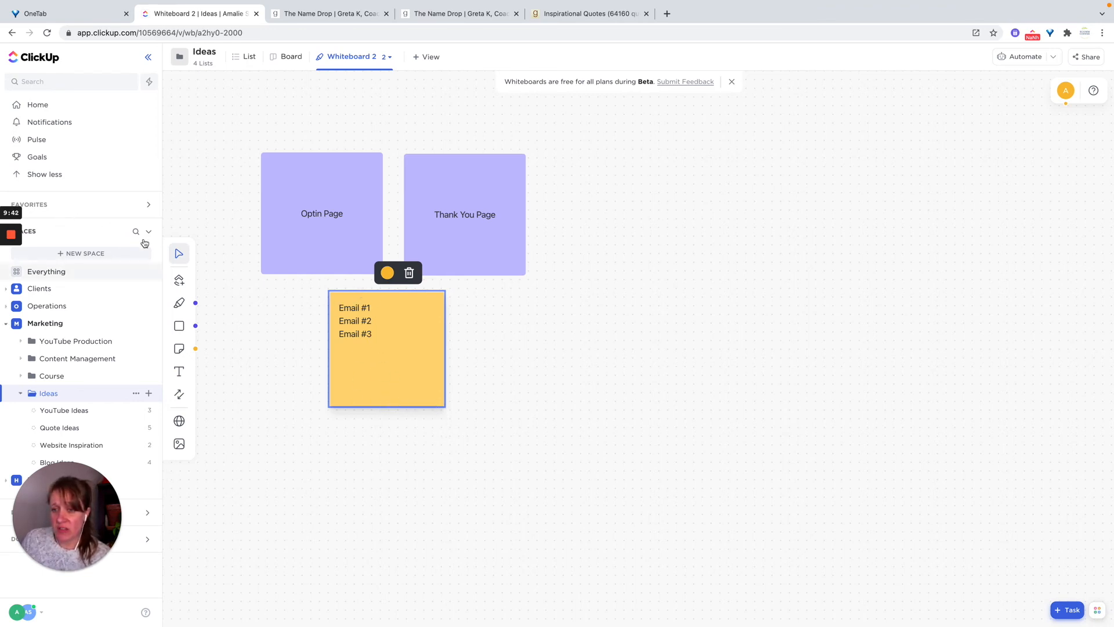
Add a second yellow sticky note directly beneath the email list note, with the text "Email #2"
{"action": "left_click", "coordinate": [180, 263]}
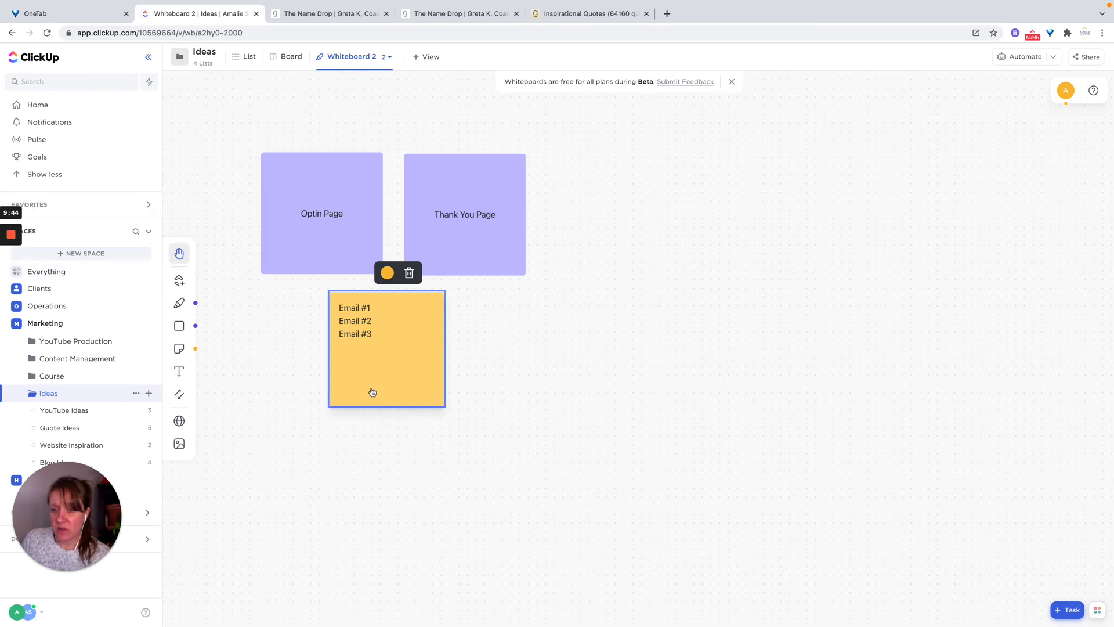
{"action": "left_click", "coordinate": [377, 403]}
{"action": "left_click_drag", "start_coordinate": [368, 370], "coordinate": [385, 393]}
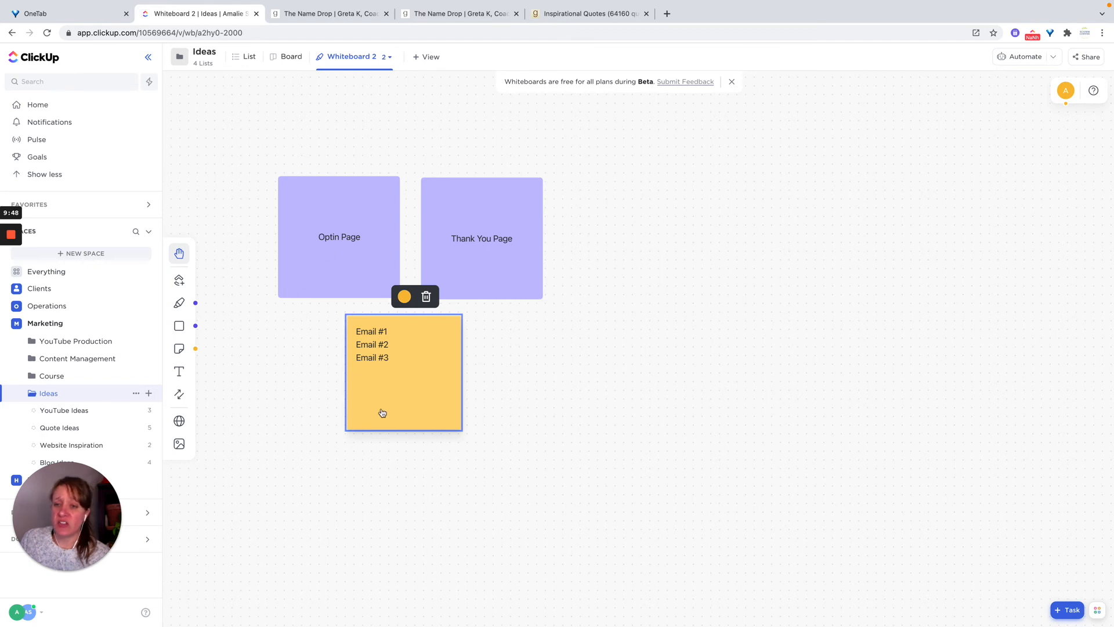
{"action": "left_click", "coordinate": [389, 488]}
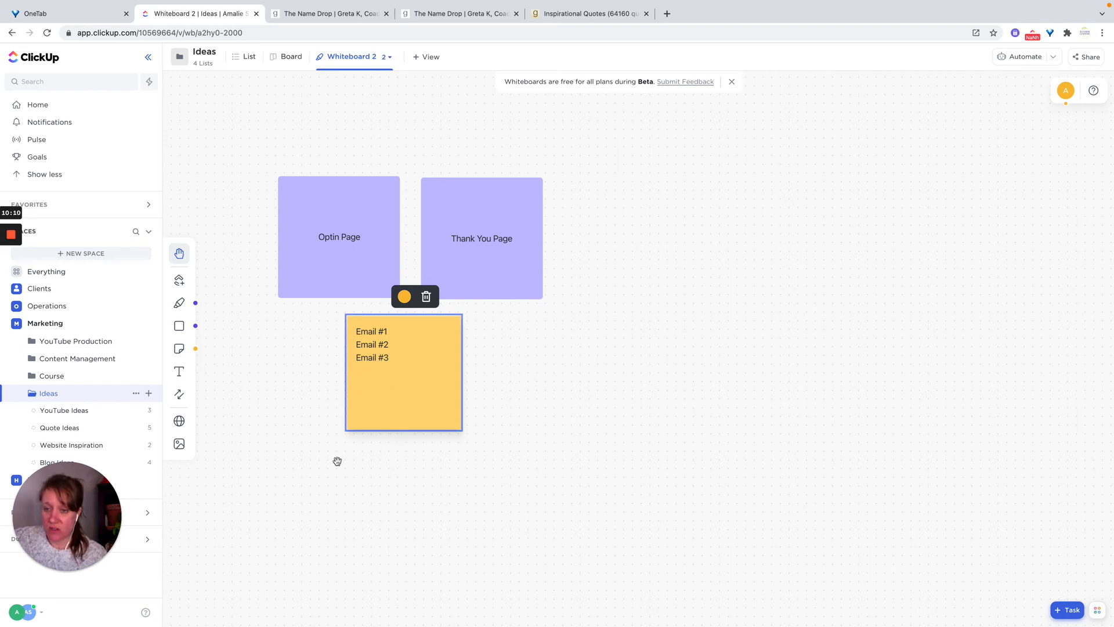
{"action": "left_click", "coordinate": [179, 350]}
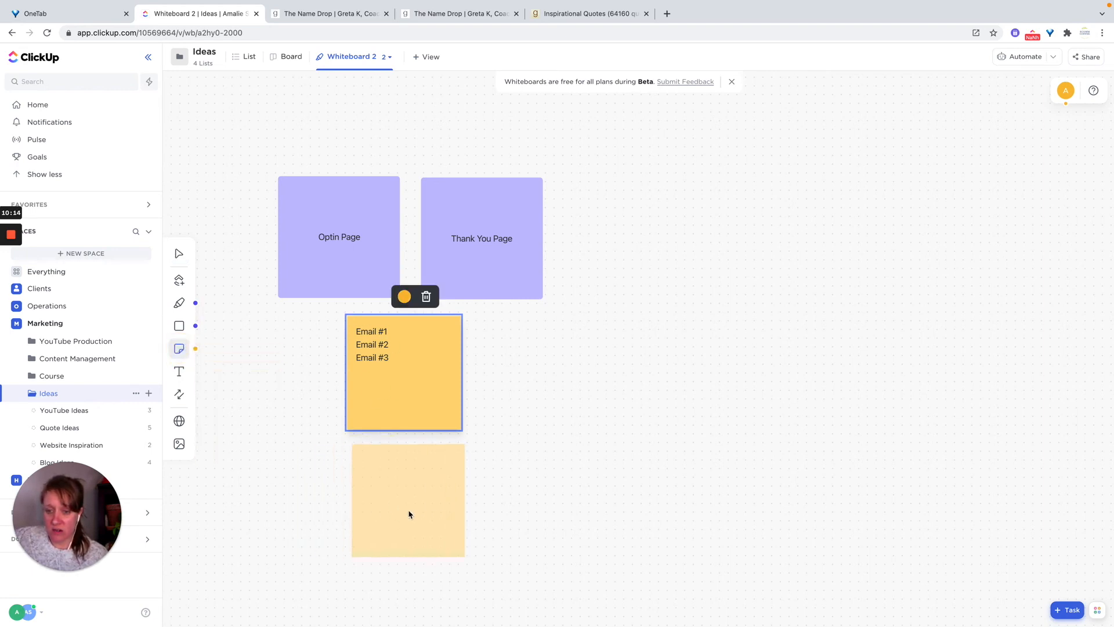
{"action": "left_click", "coordinate": [405, 511]}
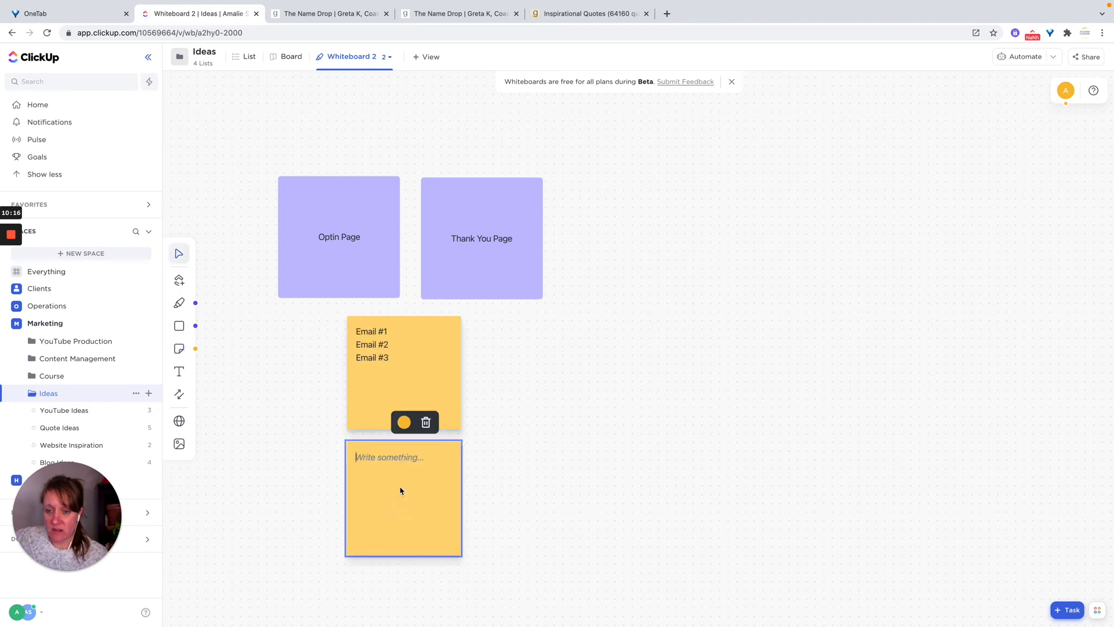
{"action": "type", "text": "Email #2"}
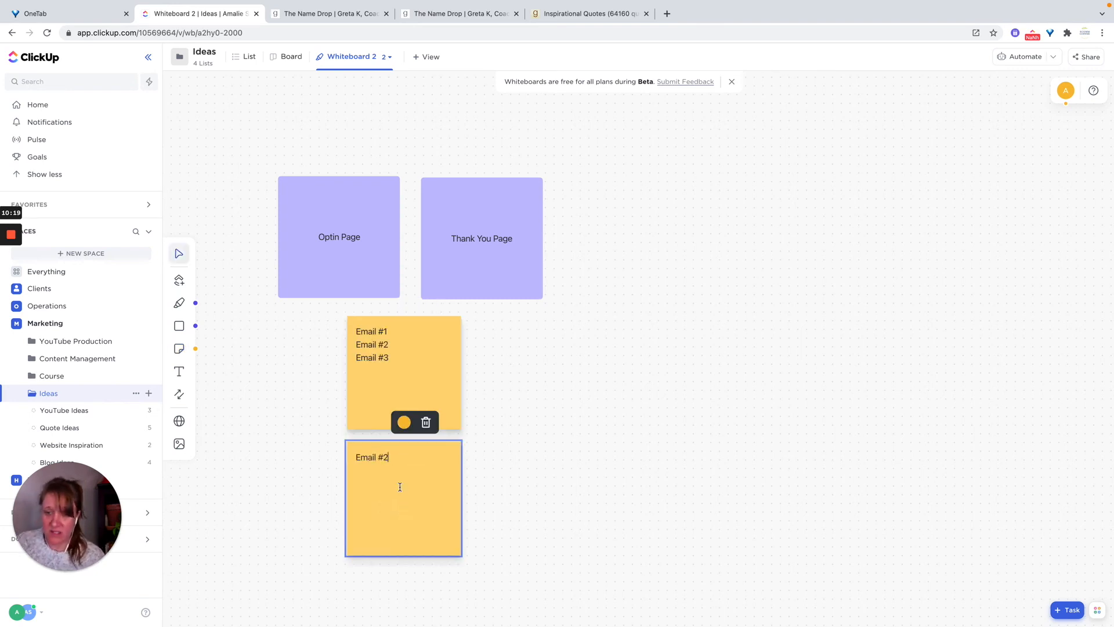
{"action": "left_click", "coordinate": [542, 566]}
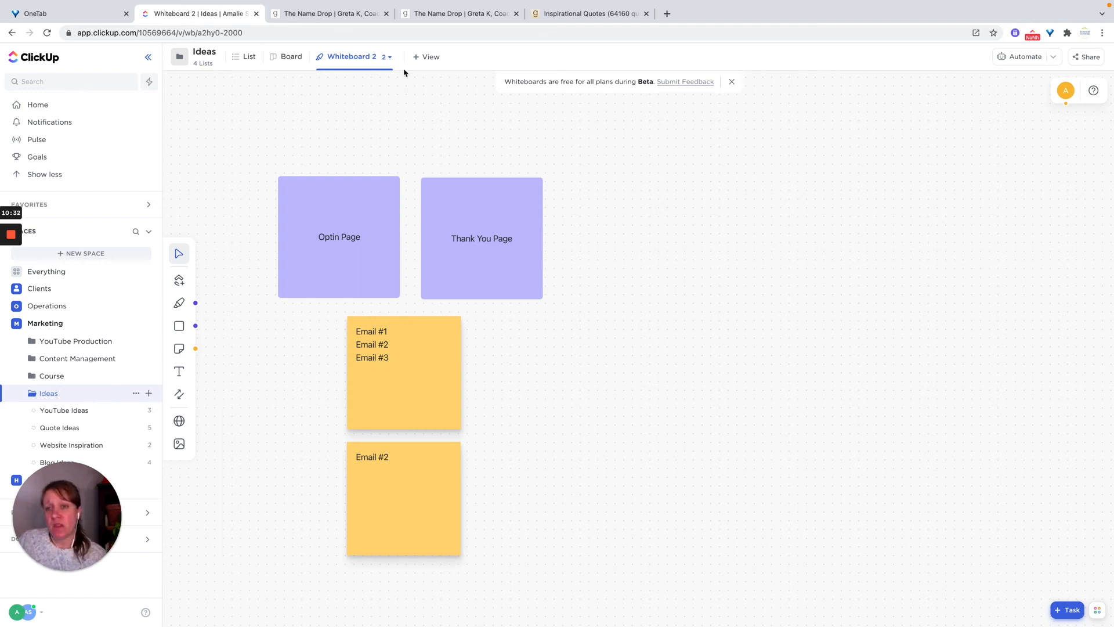
Switch from Whiteboard 2 to the Whiteboard 1 view of the Ideas folder
{"action": "left_click", "coordinate": [389, 57]}
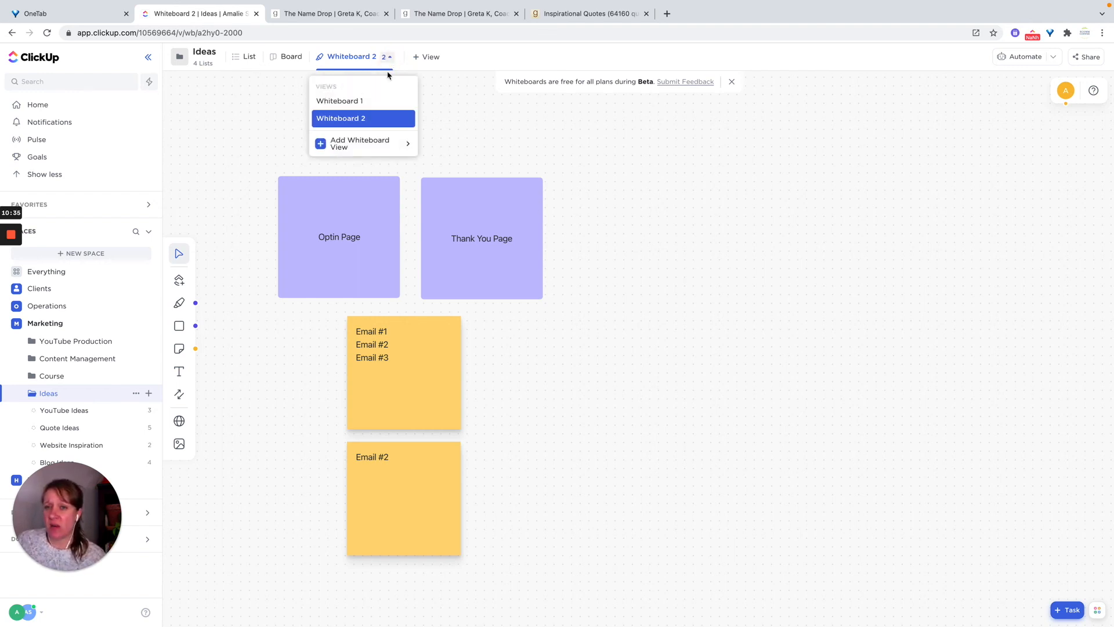
{"action": "left_click", "coordinate": [357, 101]}
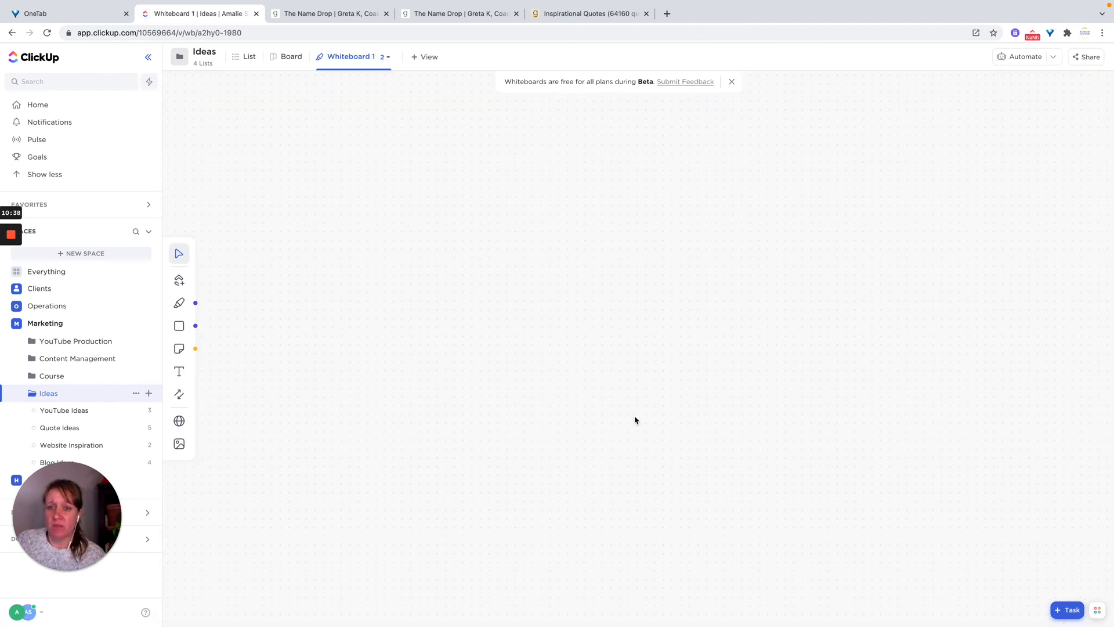